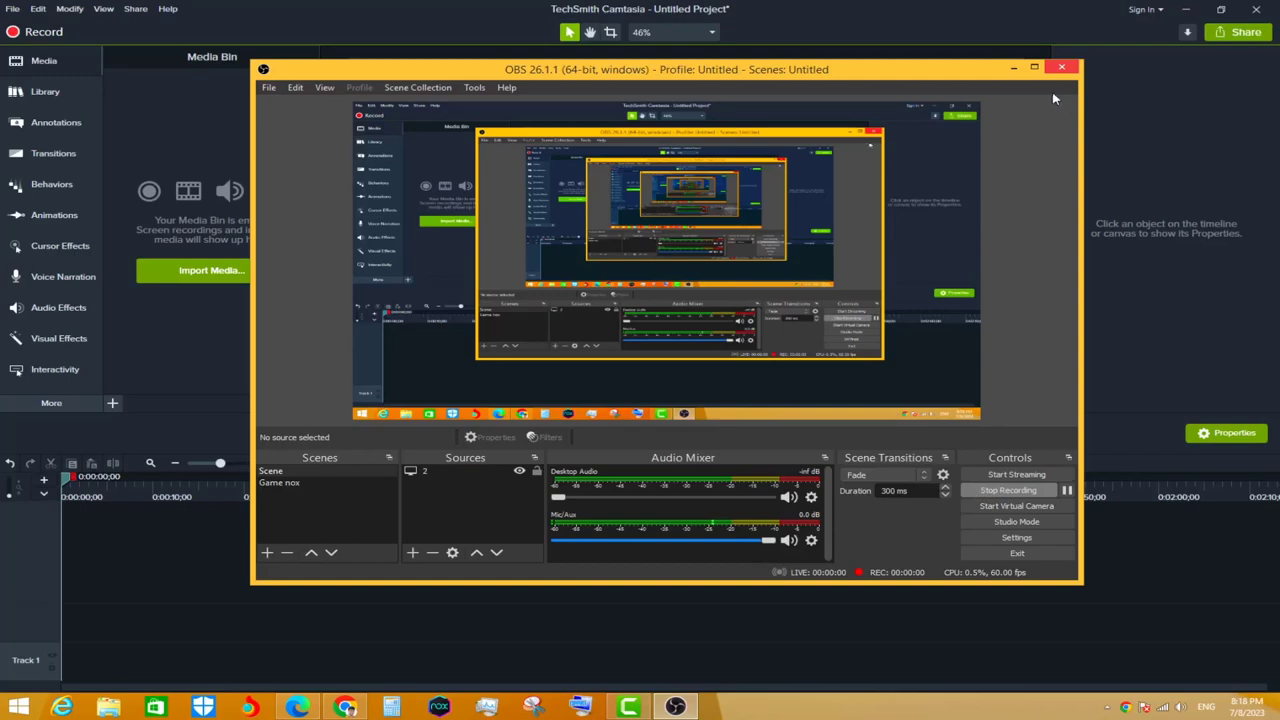
- Minimize the OBS window to reveal the empty, untitled Camtasia project
{"action": "left_click", "coordinate": [1013, 68]}
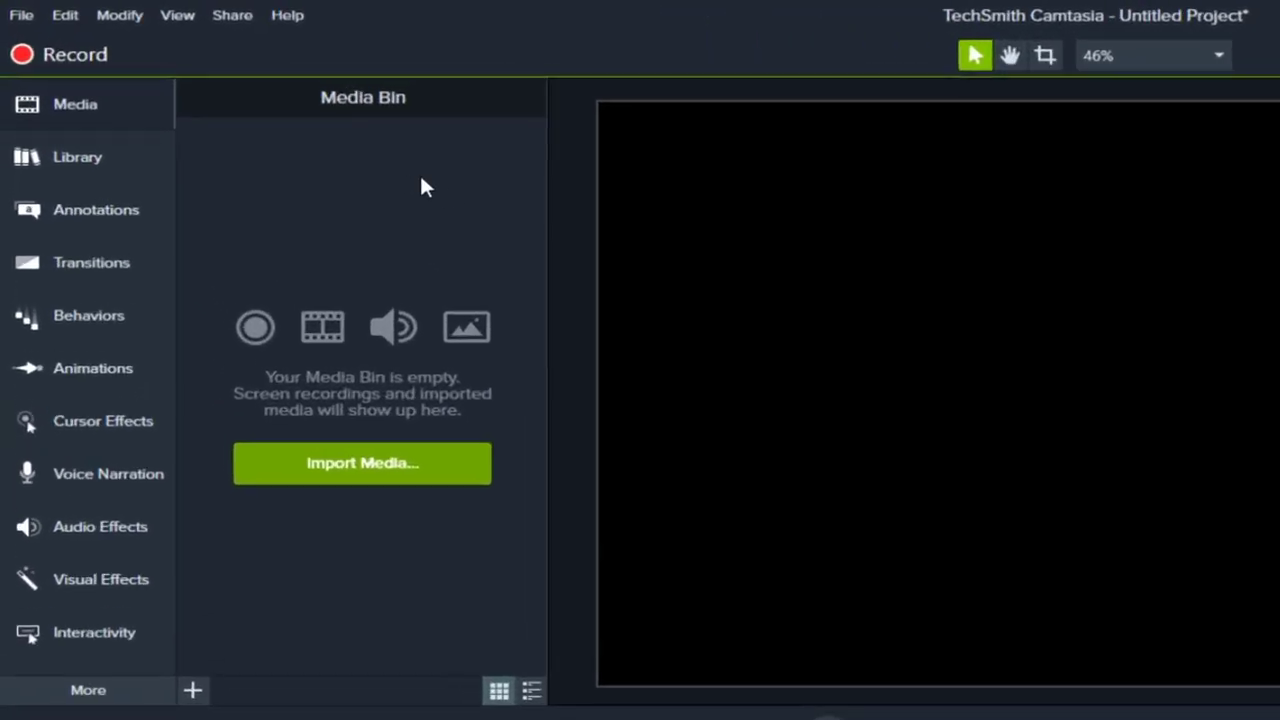
- Browse the File menu's commands, including the Recent Projects submenu
{"action": "left_click", "coordinate": [22, 16]}
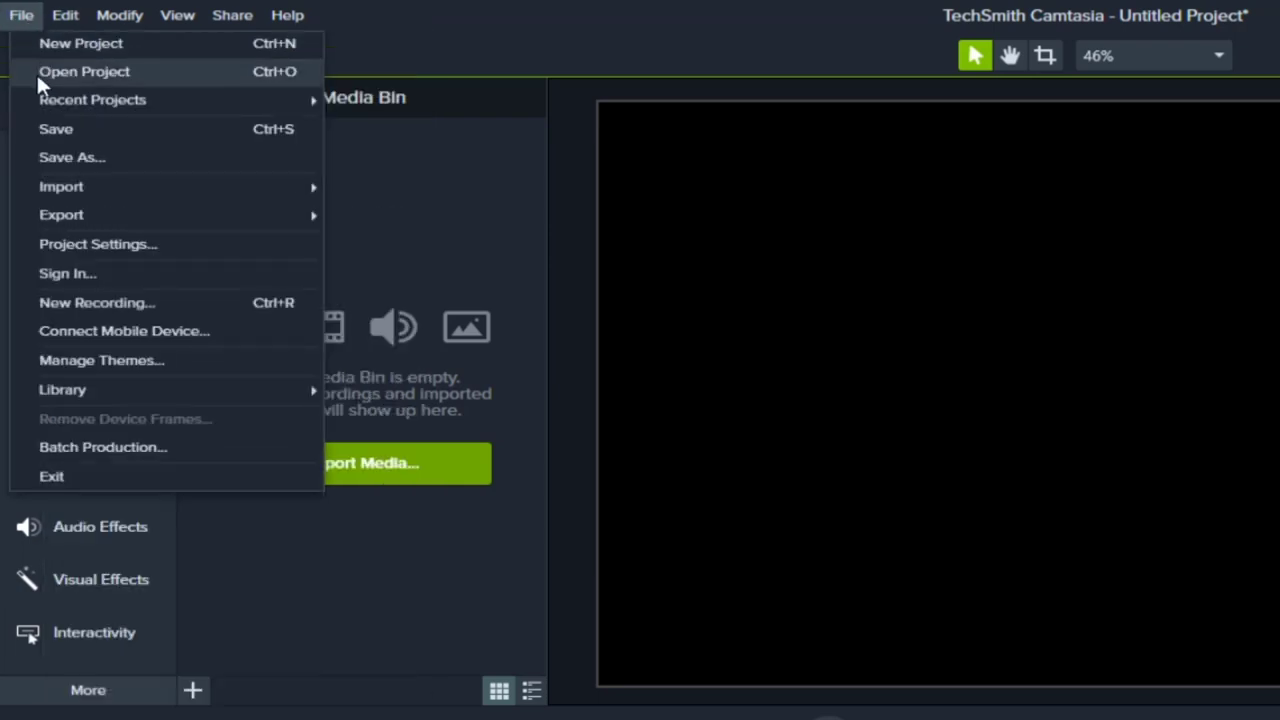
{"action": "mouse_move", "coordinate": [55, 105]}
{"action": "mouse_move", "coordinate": [147, 101]}
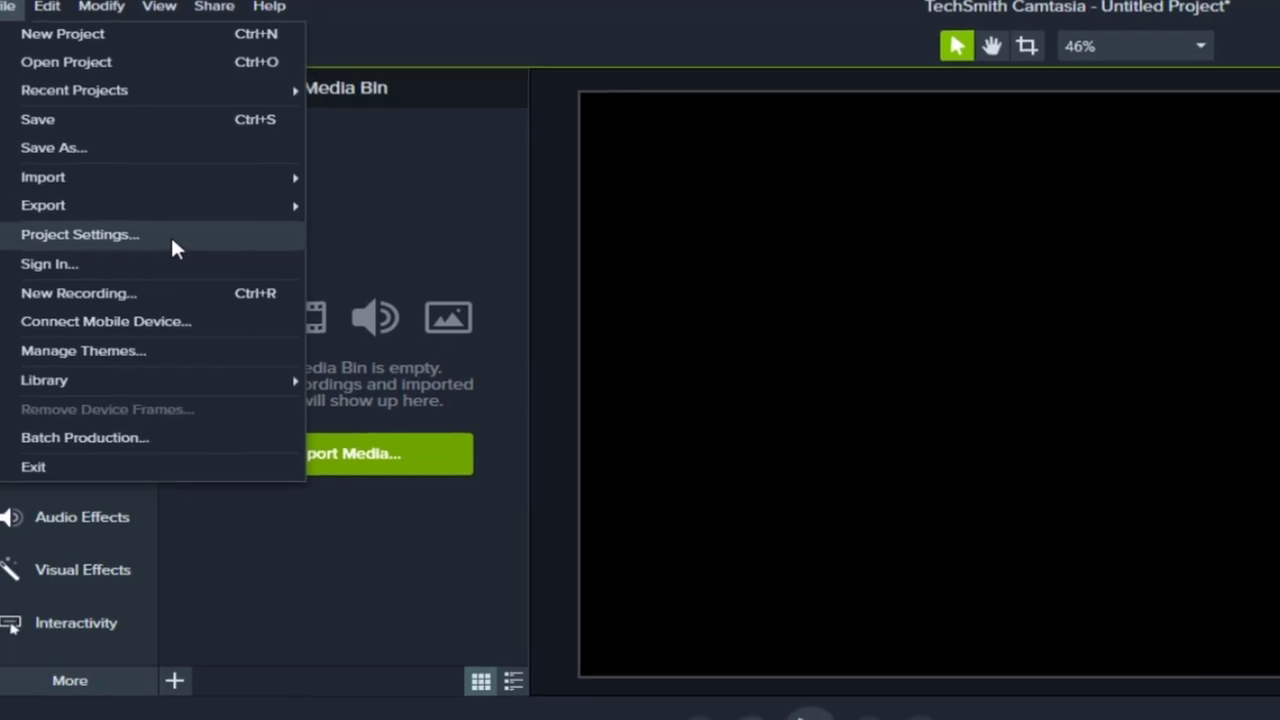
- Open Project Settings and list the Canvas Dimensions presets, with 1080p HD still selected
{"action": "left_click", "coordinate": [185, 254]}
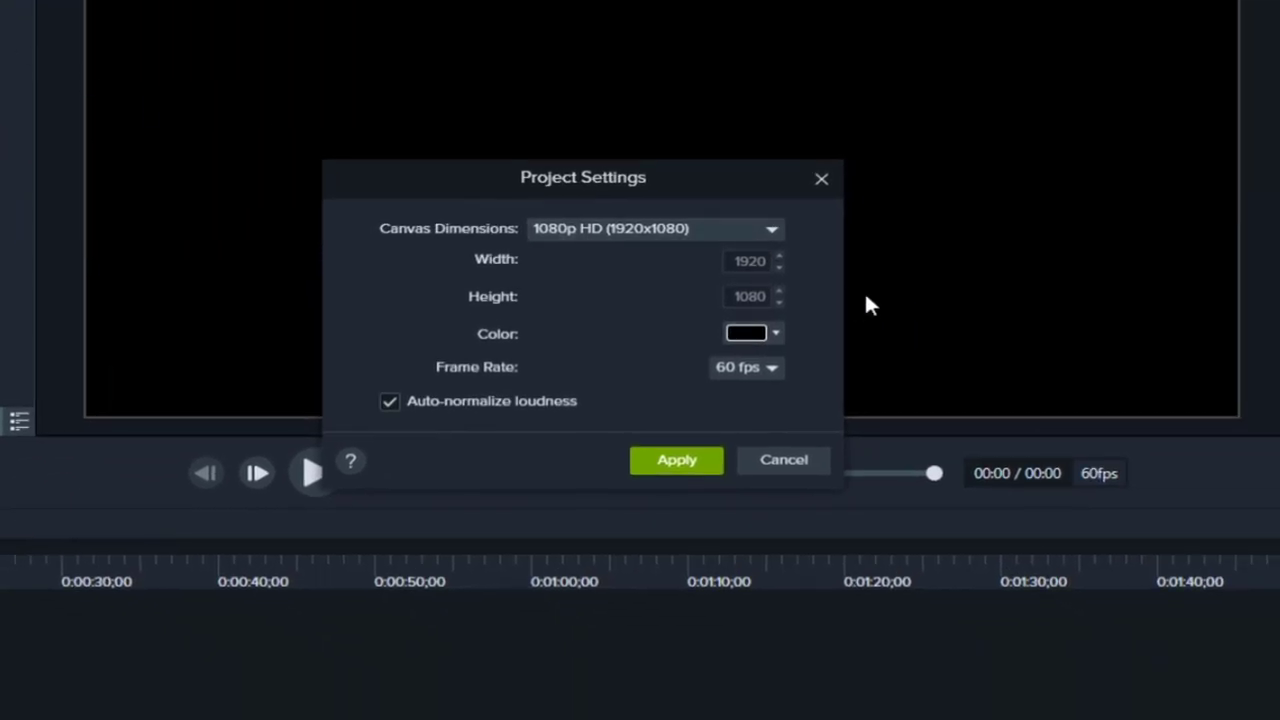
{"action": "left_click", "coordinate": [758, 233]}
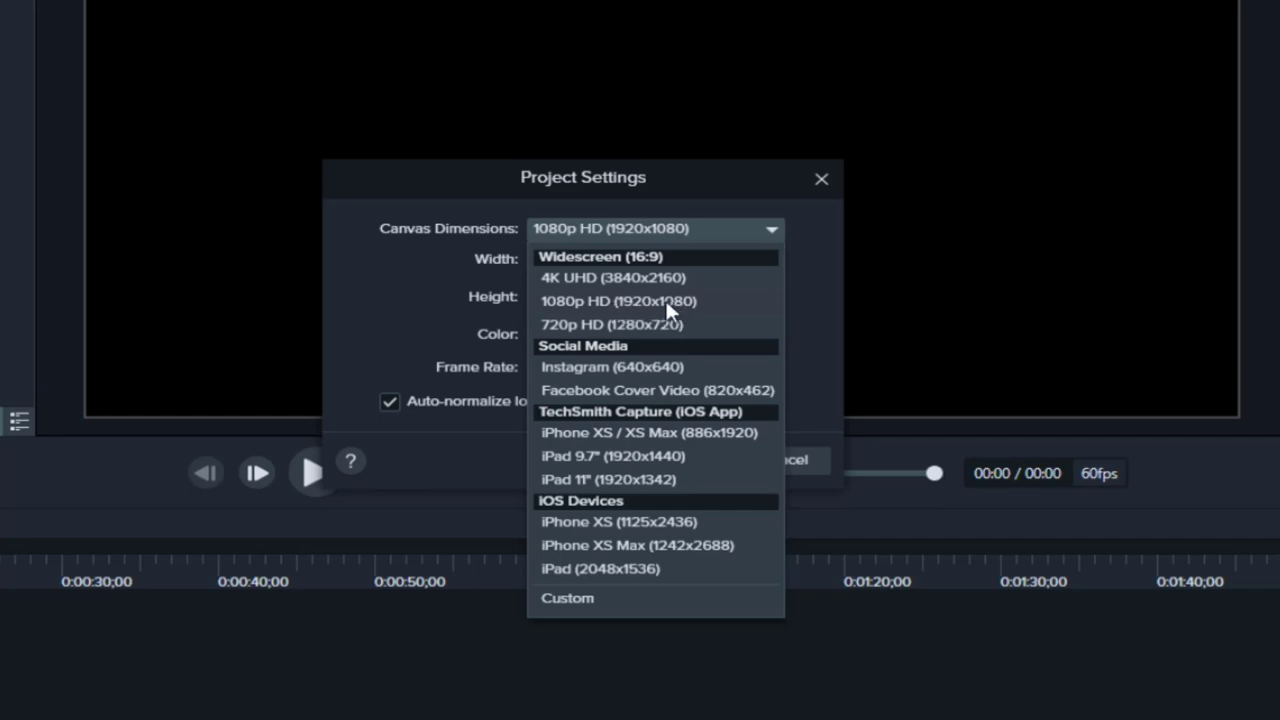
- Keep the canvas at 1080p HD (1920x1080) and 60 fps, then move the dialog left
{"action": "left_click", "coordinate": [611, 303]}
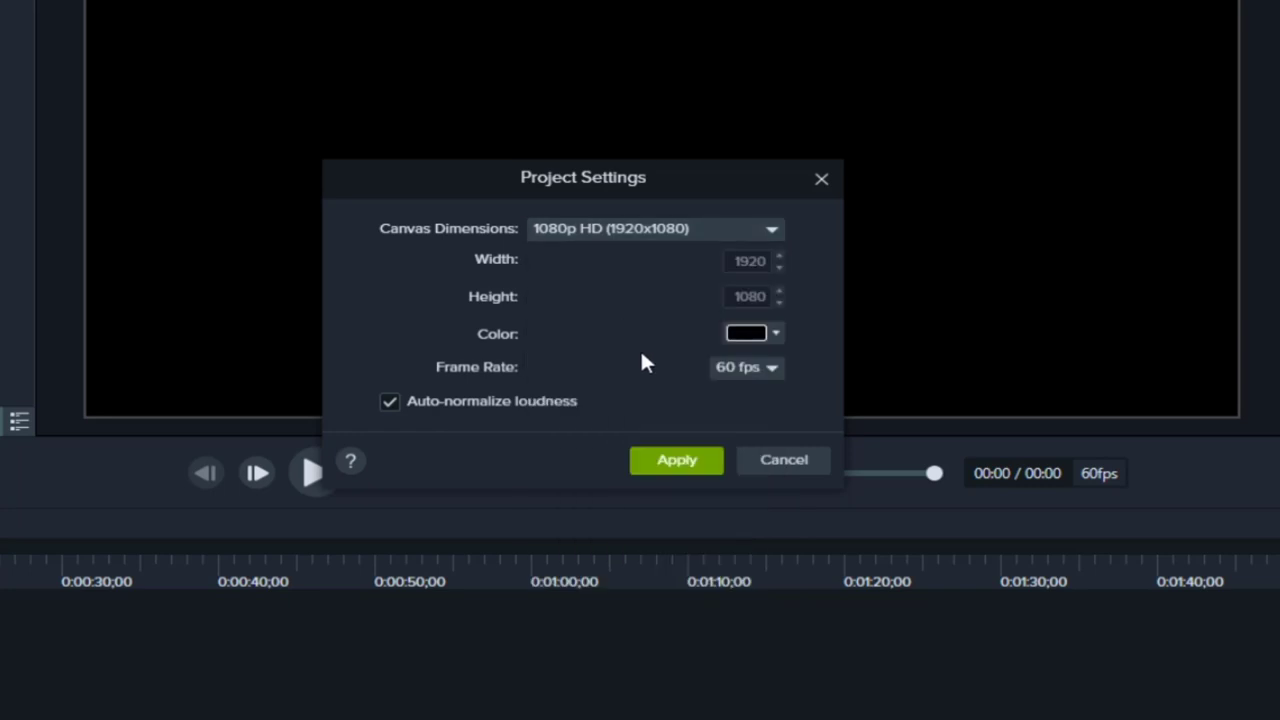
{"action": "left_click", "coordinate": [752, 378]}
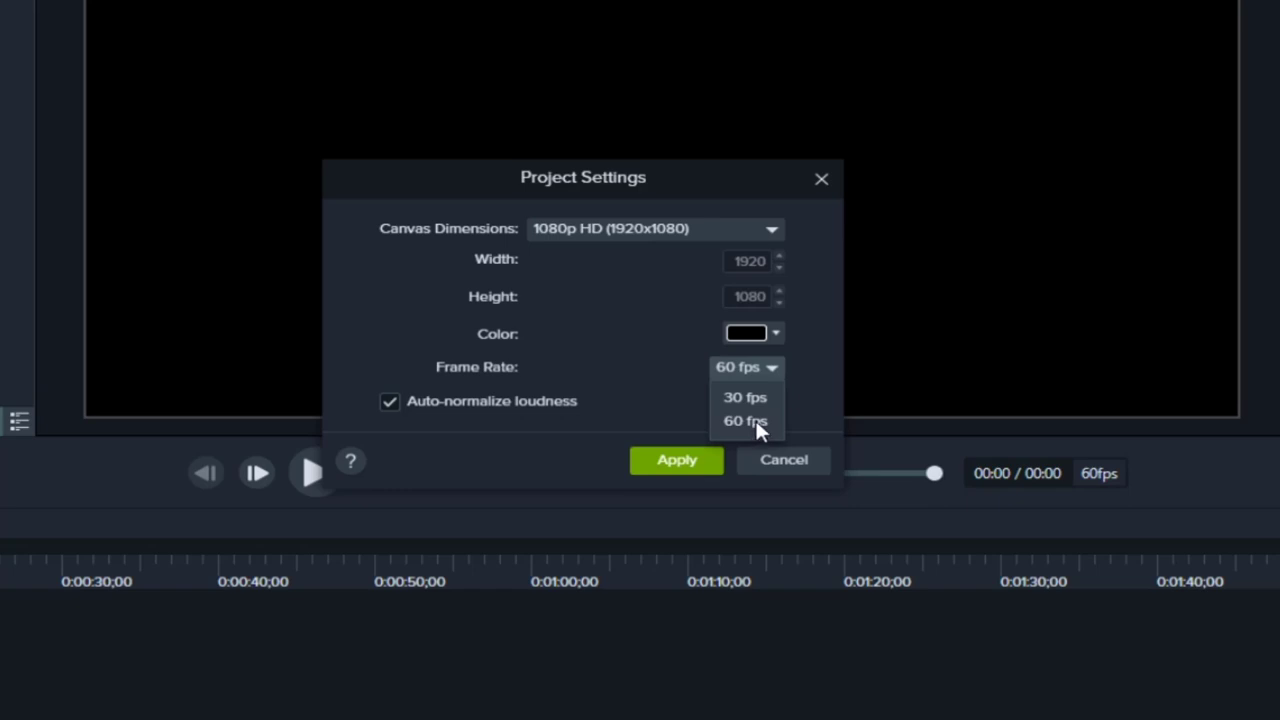
{"action": "left_click", "coordinate": [756, 421]}
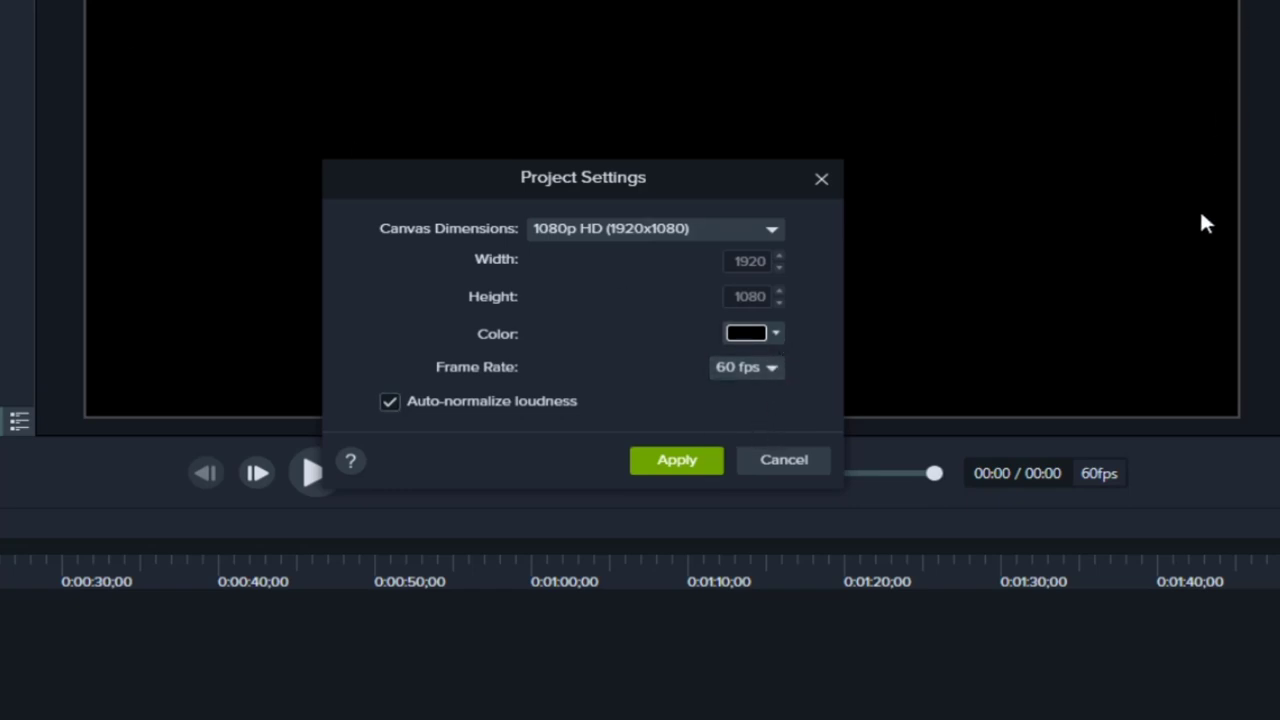
{"action": "mouse_move", "coordinate": [740, 222]}
{"action": "left_mouse_down"}
{"action": "mouse_move", "coordinate": [408, 240]}
{"action": "mouse_move", "coordinate": [348, 270]}
{"action": "left_mouse_up"}
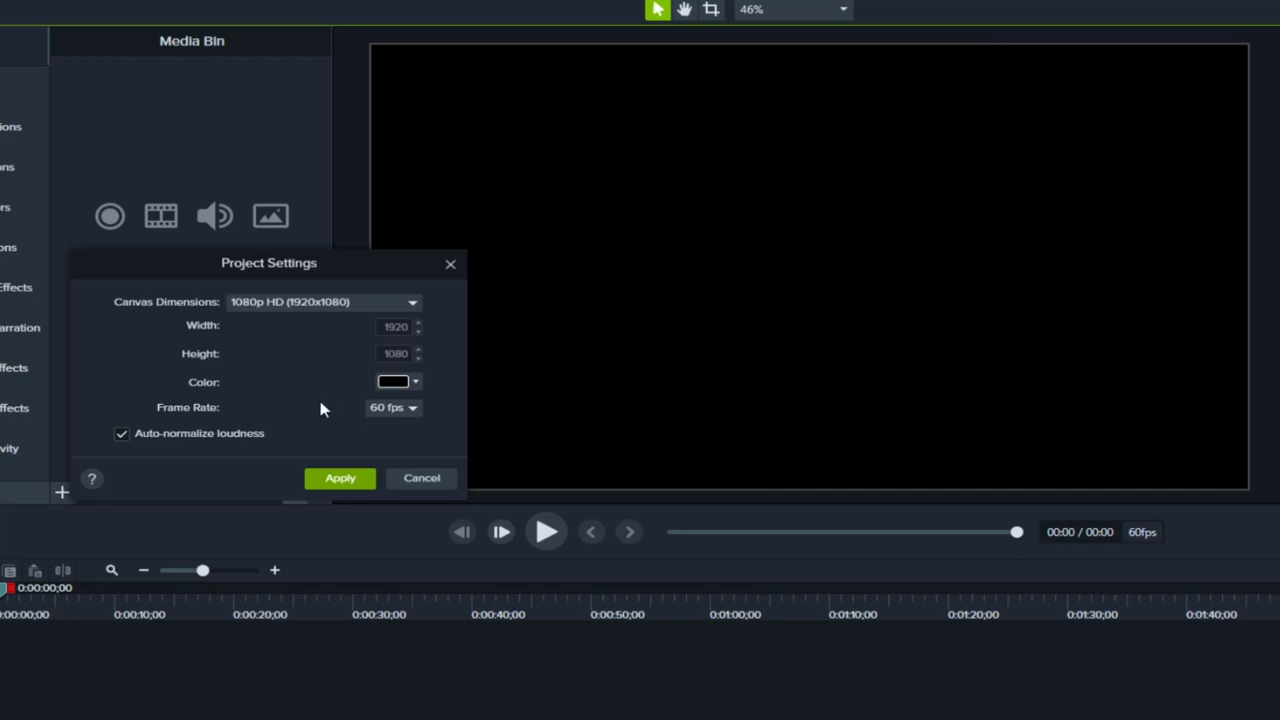
- Change the canvas background colour to yellow (#FFD800) and apply the project settings
{"action": "left_click", "coordinate": [408, 386]}
{"action": "left_click", "coordinate": [446, 458]}
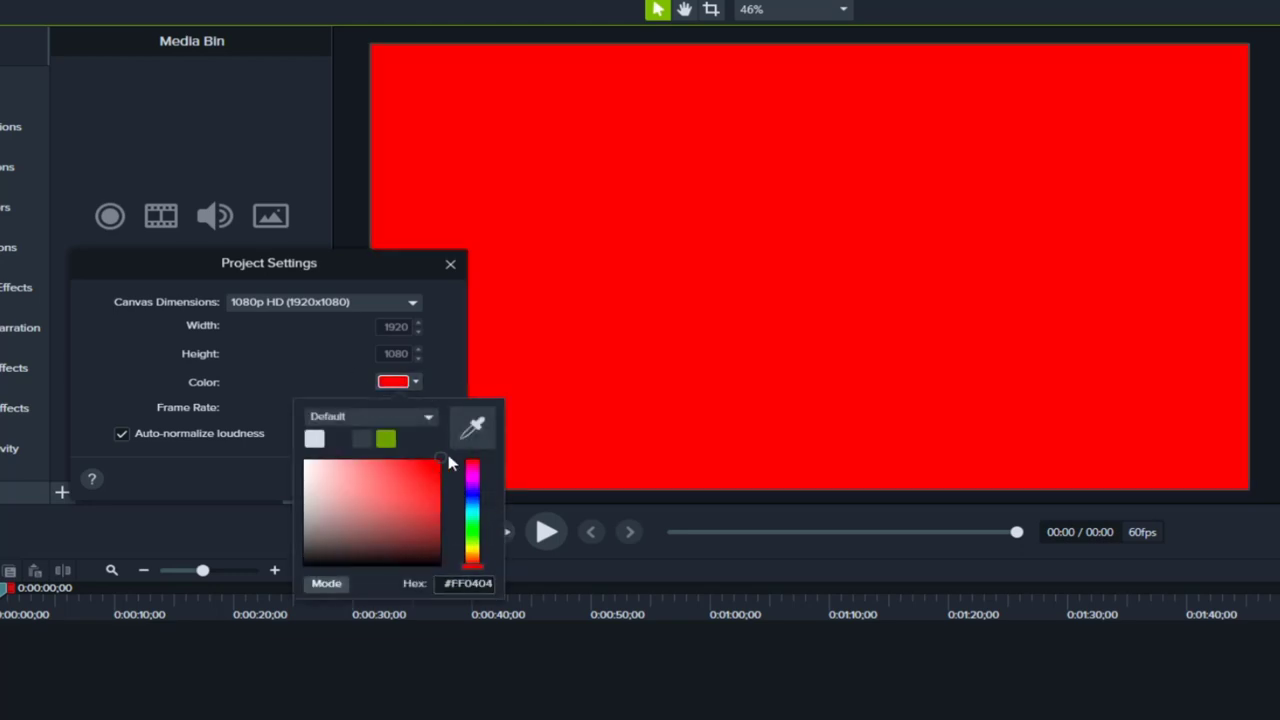
{"action": "mouse_move", "coordinate": [481, 545]}
{"action": "left_mouse_down"}
{"action": "mouse_move", "coordinate": [469, 530]}
{"action": "mouse_move", "coordinate": [474, 553]}
{"action": "left_mouse_up"}
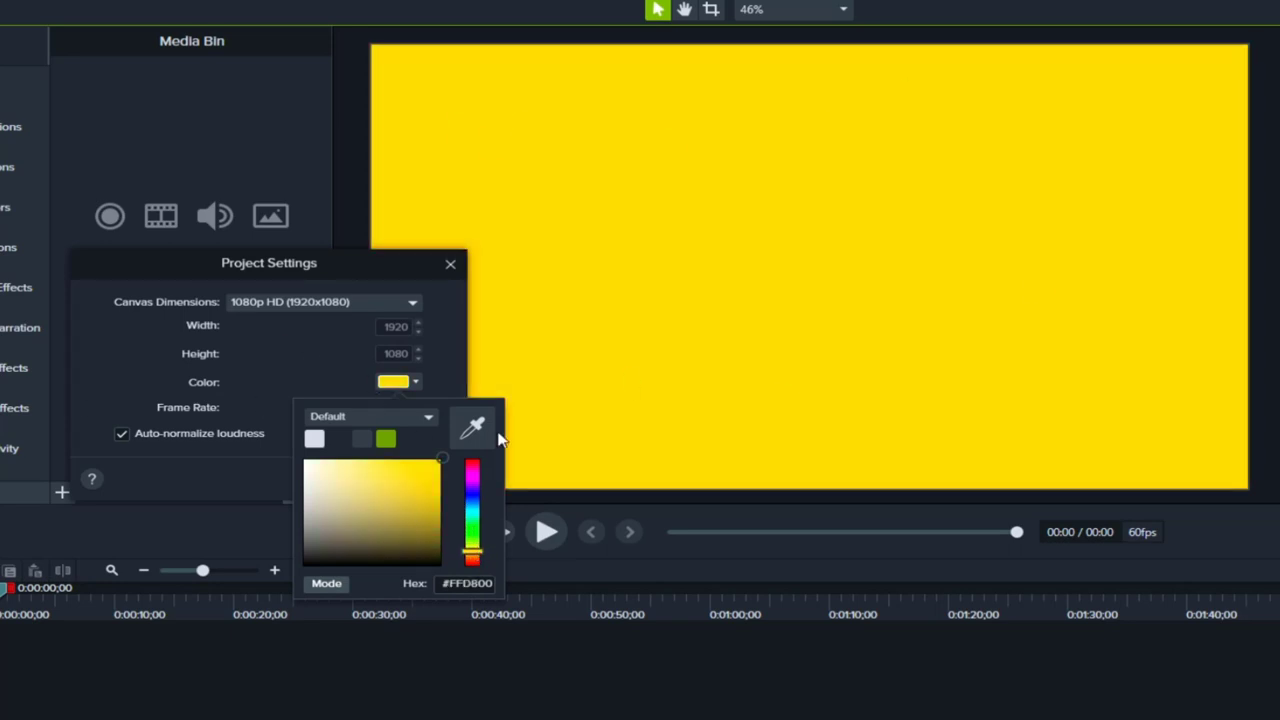
{"action": "left_click", "coordinate": [398, 384]}
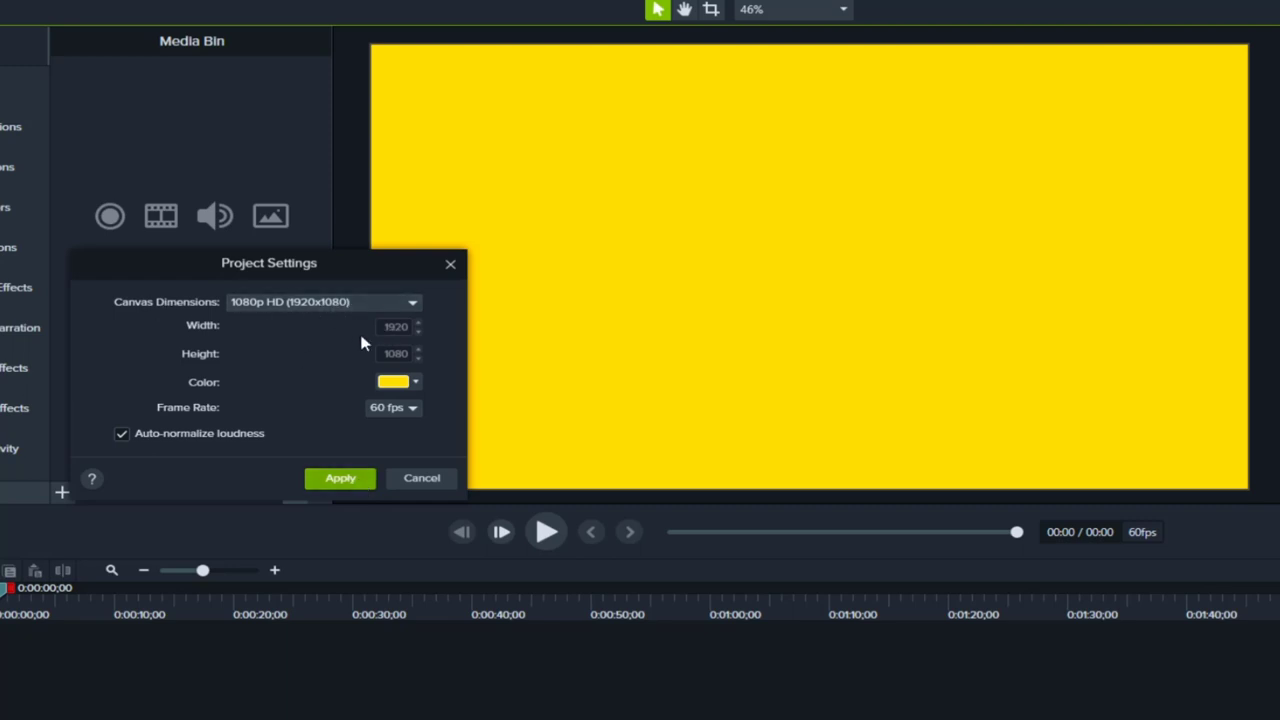
{"action": "left_click", "coordinate": [351, 484]}
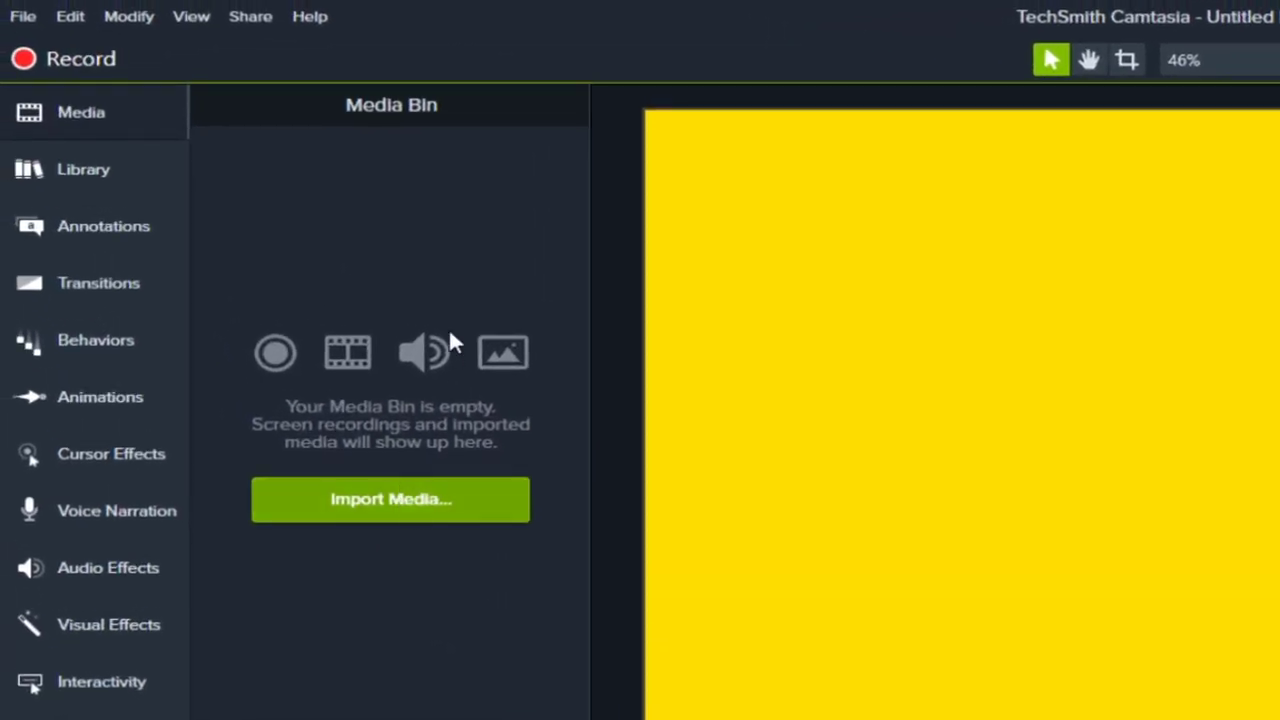
{"action": "left_click", "coordinate": [85, 169]}
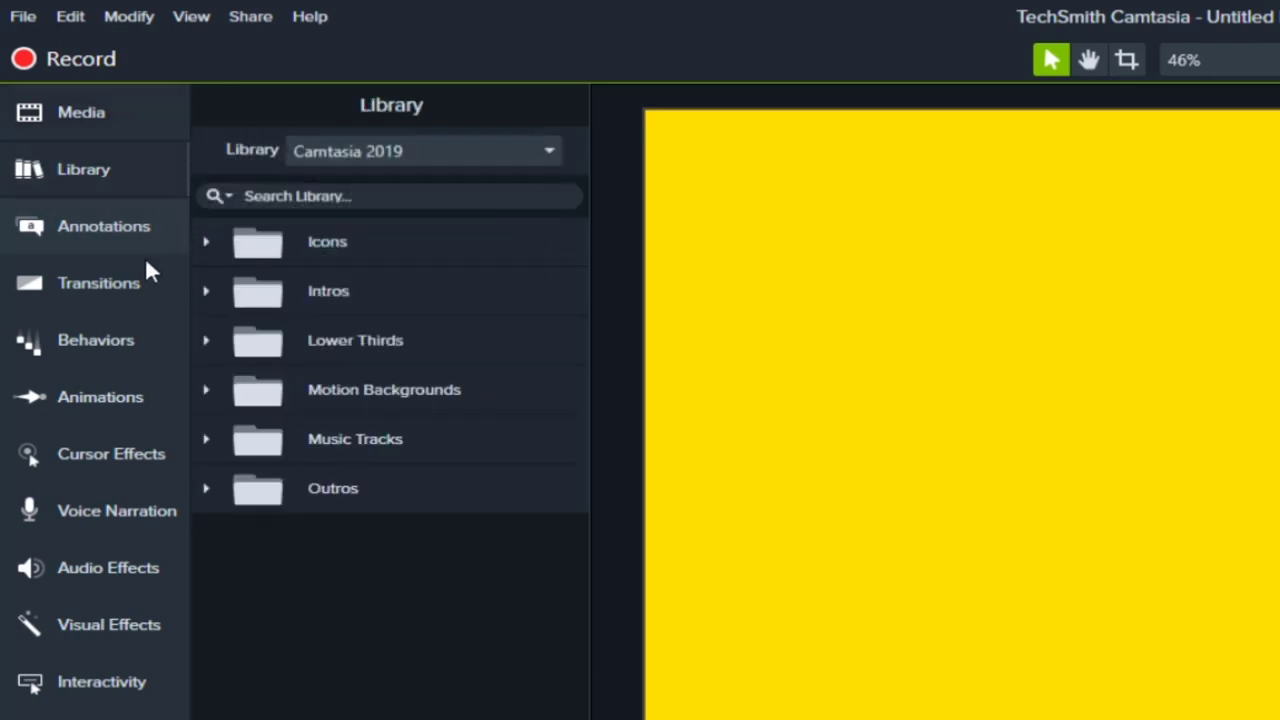
{"action": "left_click", "coordinate": [98, 283]}
{"action": "left_click", "coordinate": [100, 397]}
{"action": "left_click", "coordinate": [95, 588]}
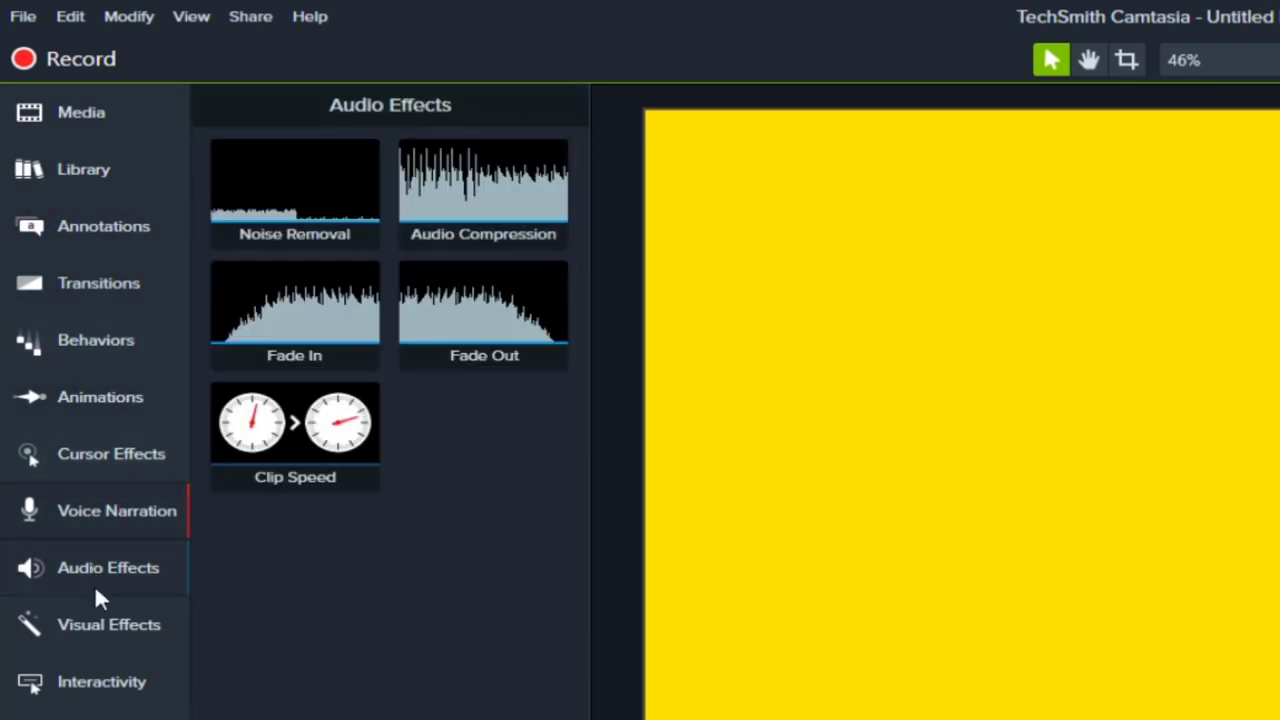
{"action": "left_click", "coordinate": [95, 588]}
{"action": "left_click", "coordinate": [100, 400]}
{"action": "left_click", "coordinate": [105, 228]}
{"action": "left_click", "coordinate": [100, 170]}
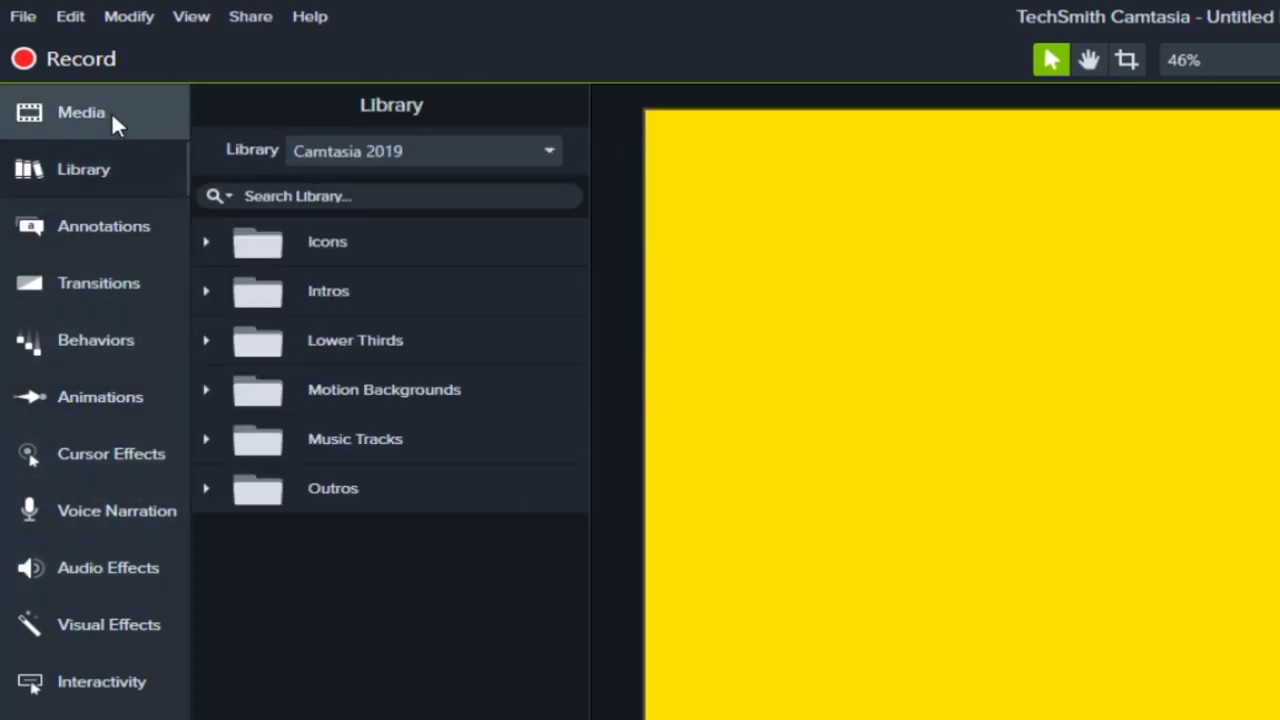
{"action": "left_click", "coordinate": [110, 115]}
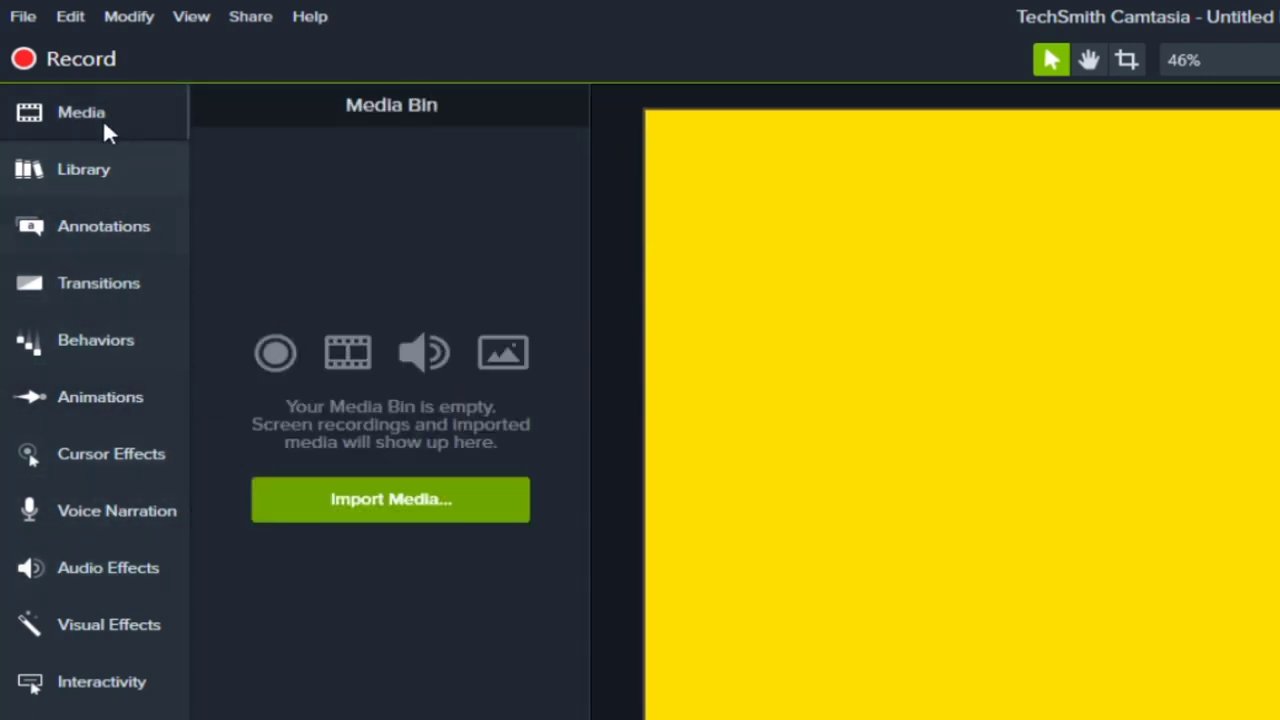
- Import the video 1.mp4 from the Videos folder into the Media Bin
{"action": "left_click", "coordinate": [445, 522]}
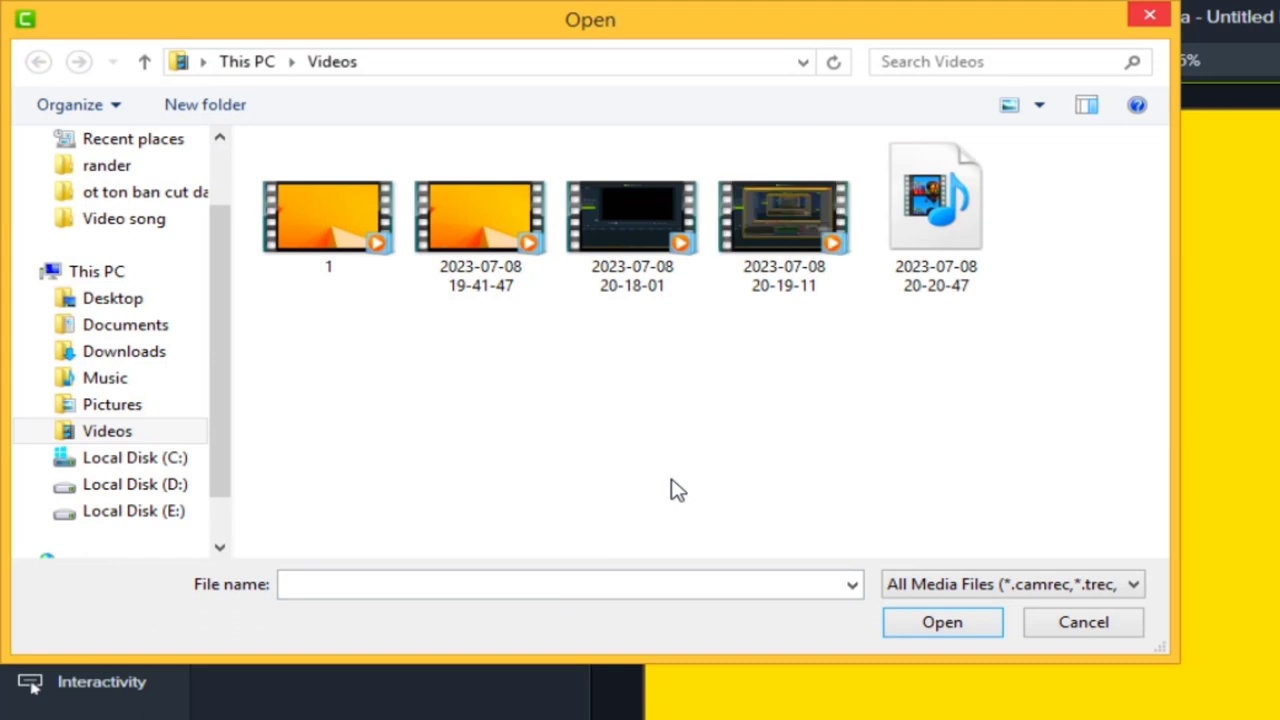
{"action": "left_click", "coordinate": [308, 272]}
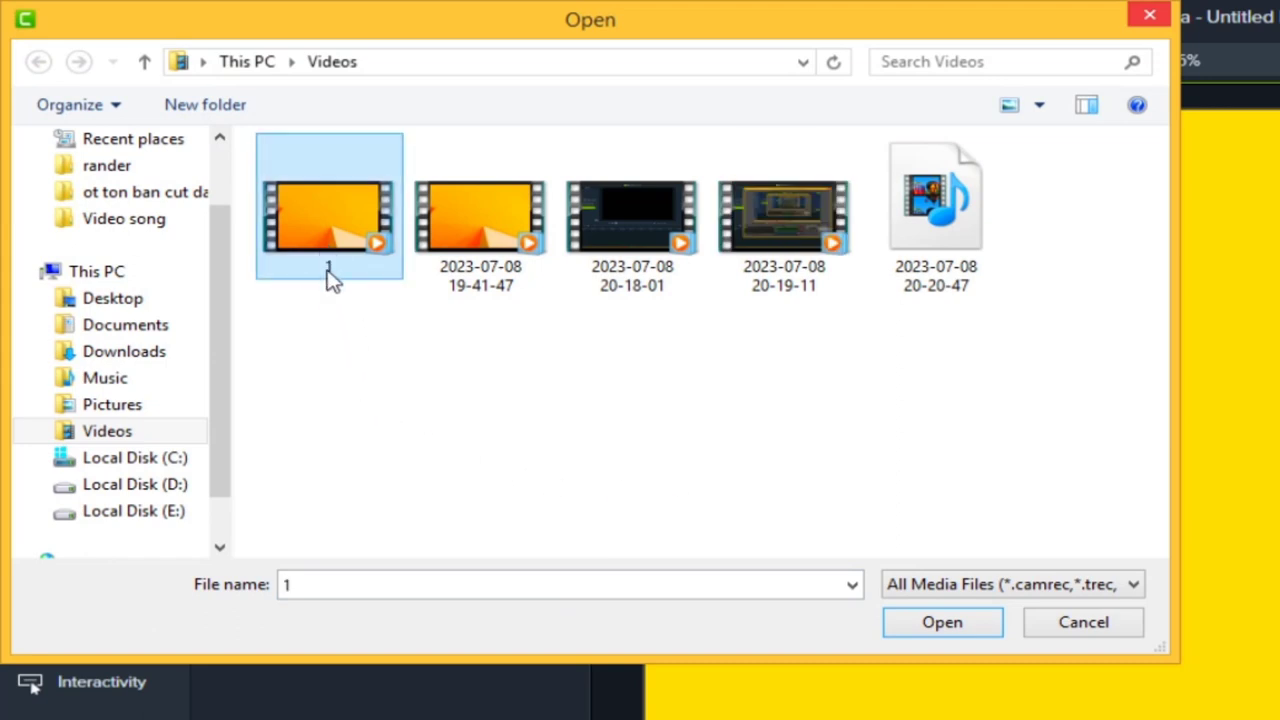
{"action": "left_click", "coordinate": [948, 624]}
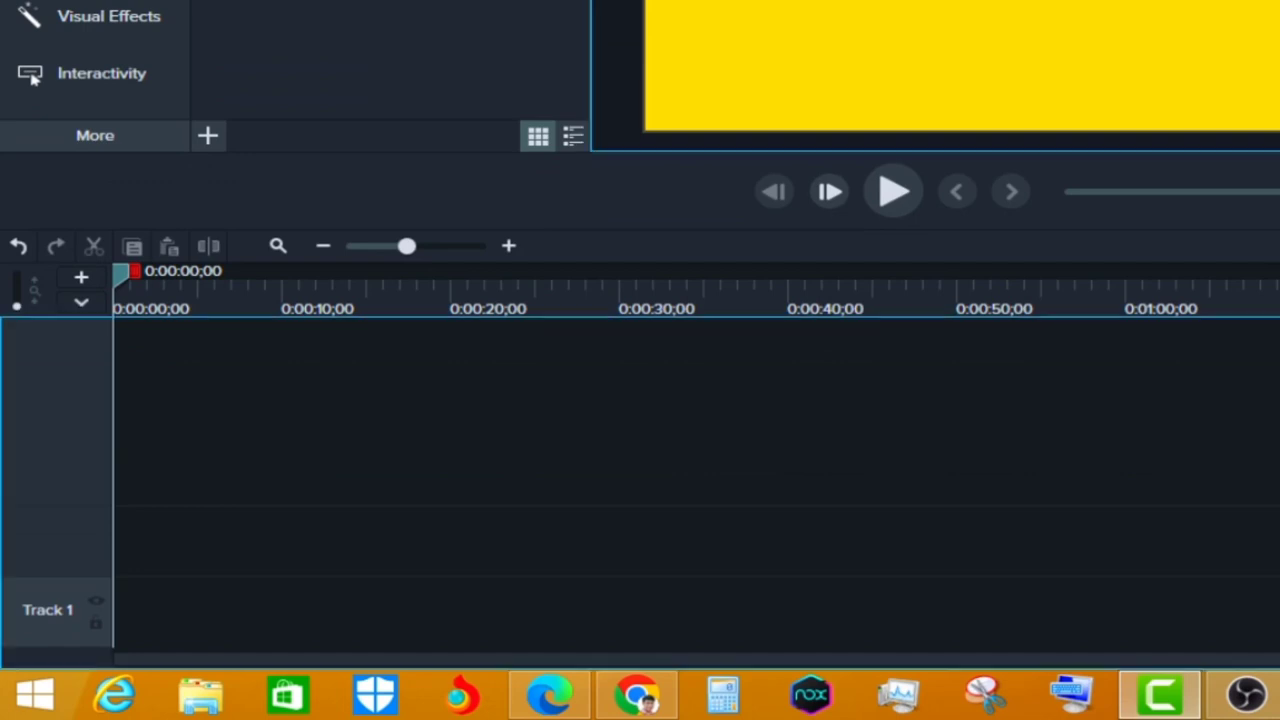
- Place 1.mp4 at the start of Track 1 and scrub ahead to preview its footage
{"action": "left_click_drag", "start_coordinate": [300, 60], "coordinate": [229, 400]}
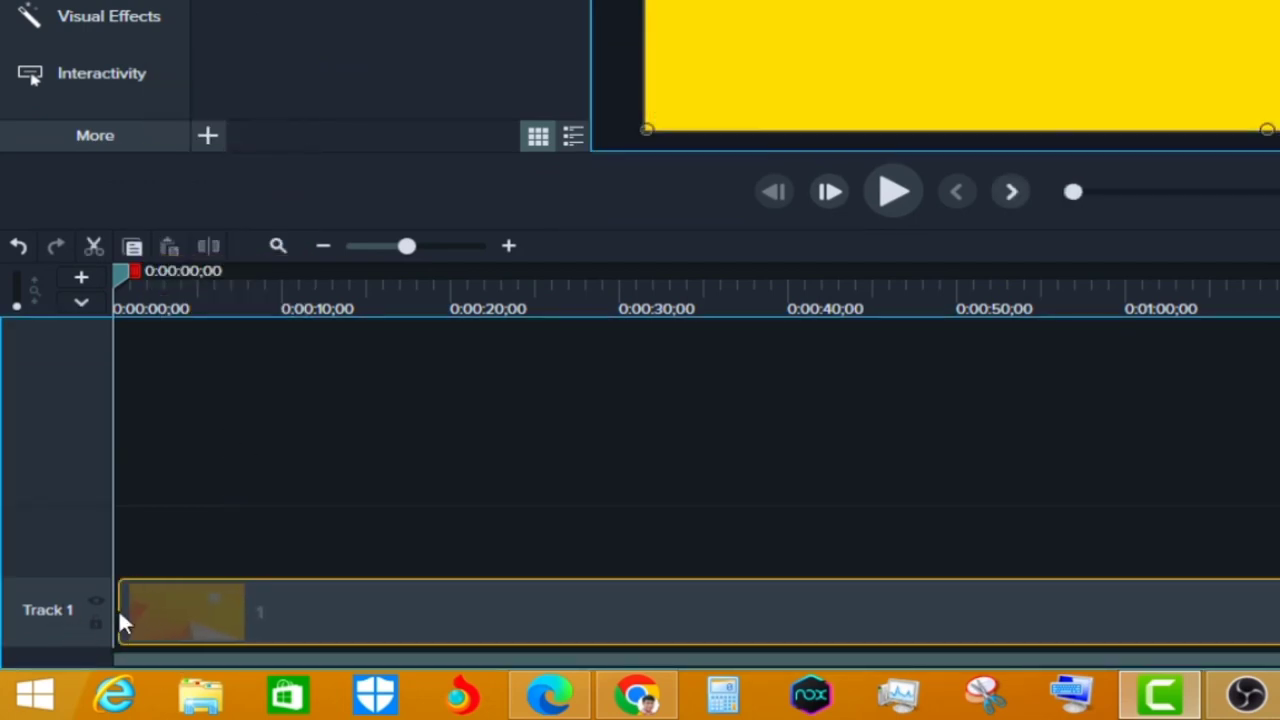
{"action": "left_click_drag", "start_coordinate": [132, 626], "coordinate": [112, 612]}
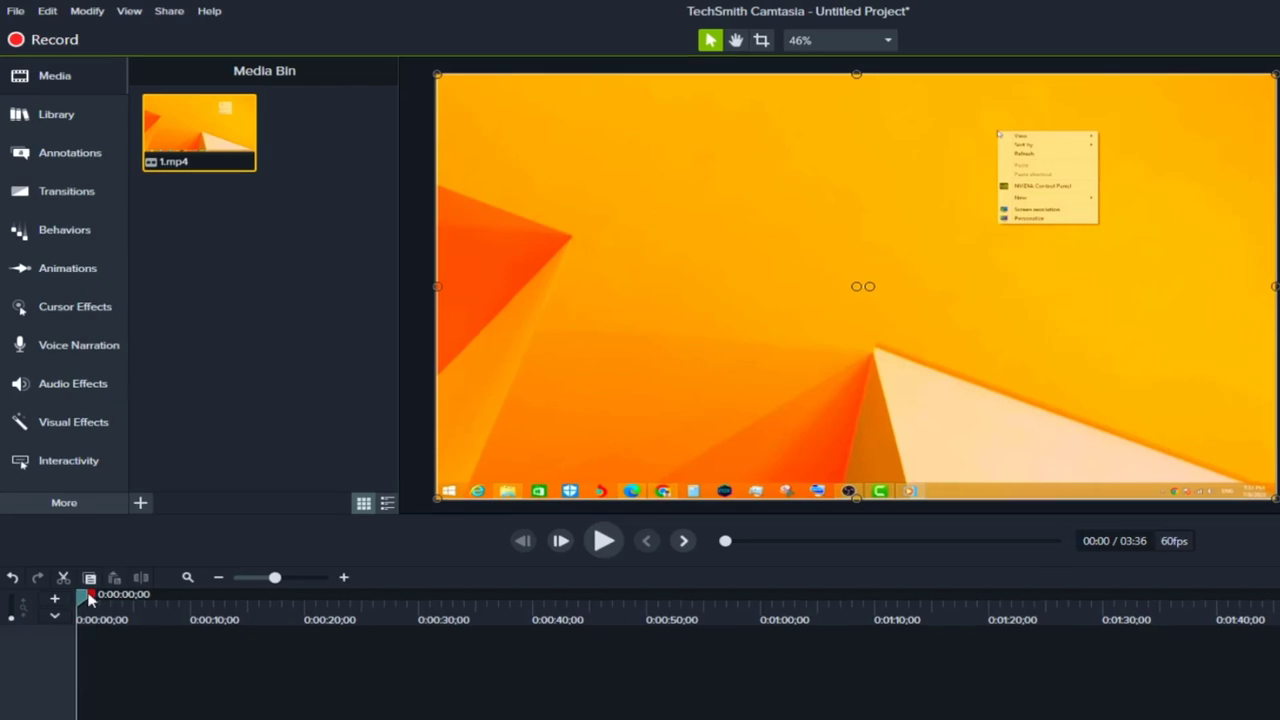
{"action": "left_click_drag", "start_coordinate": [84, 596], "coordinate": [220, 596]}
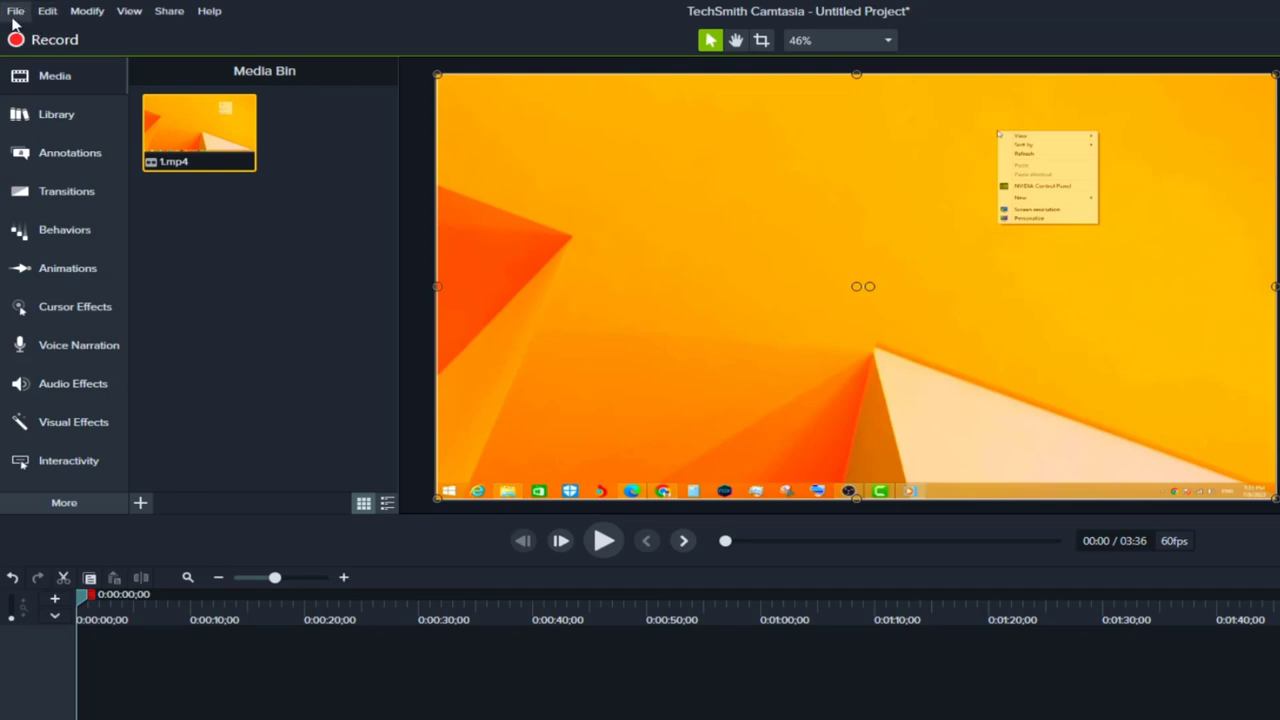
- Switch the canvas size to 720p HD (1280x720) in Project Settings and apply it
{"action": "left_click", "coordinate": [15, 12]}
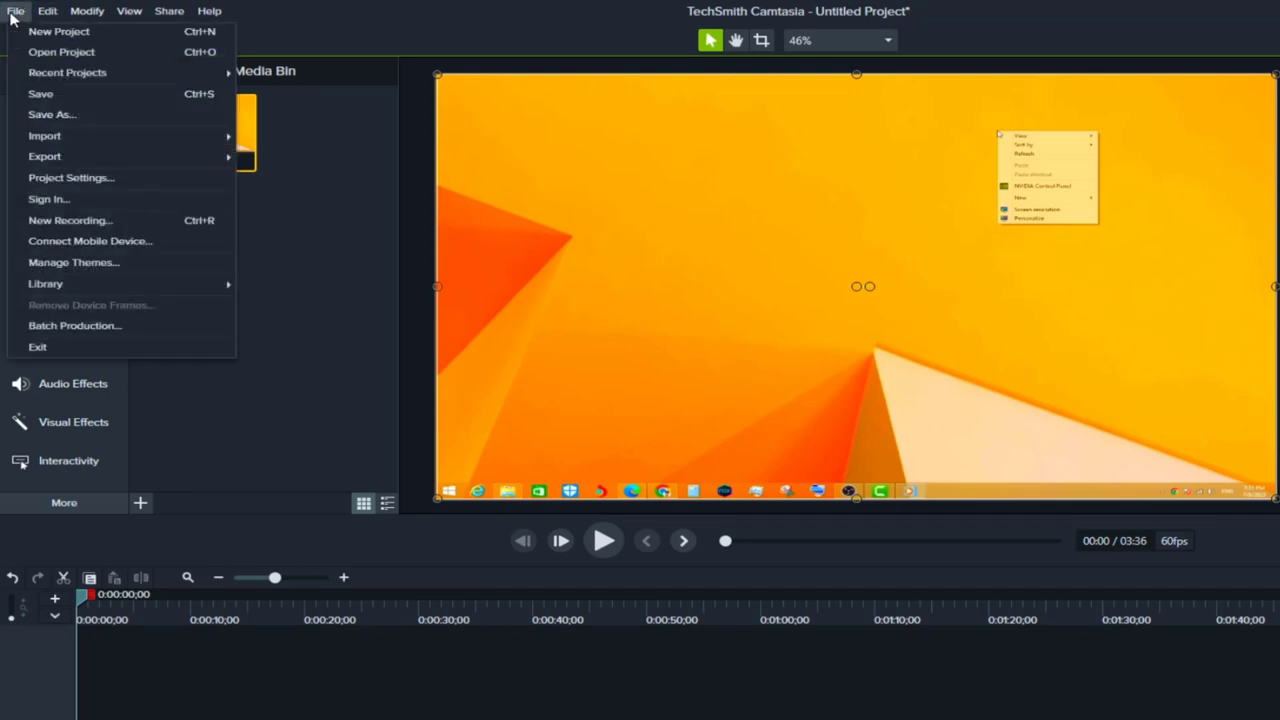
{"action": "left_click", "coordinate": [98, 187]}
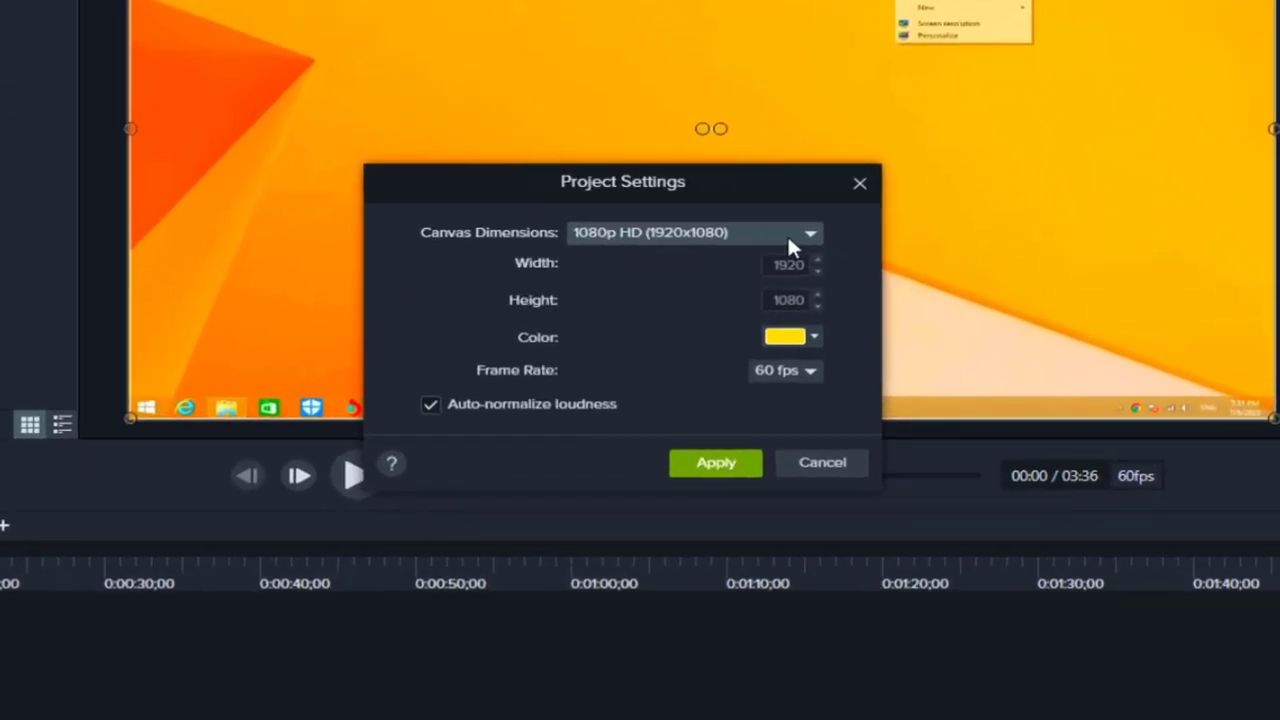
{"action": "left_click", "coordinate": [788, 246]}
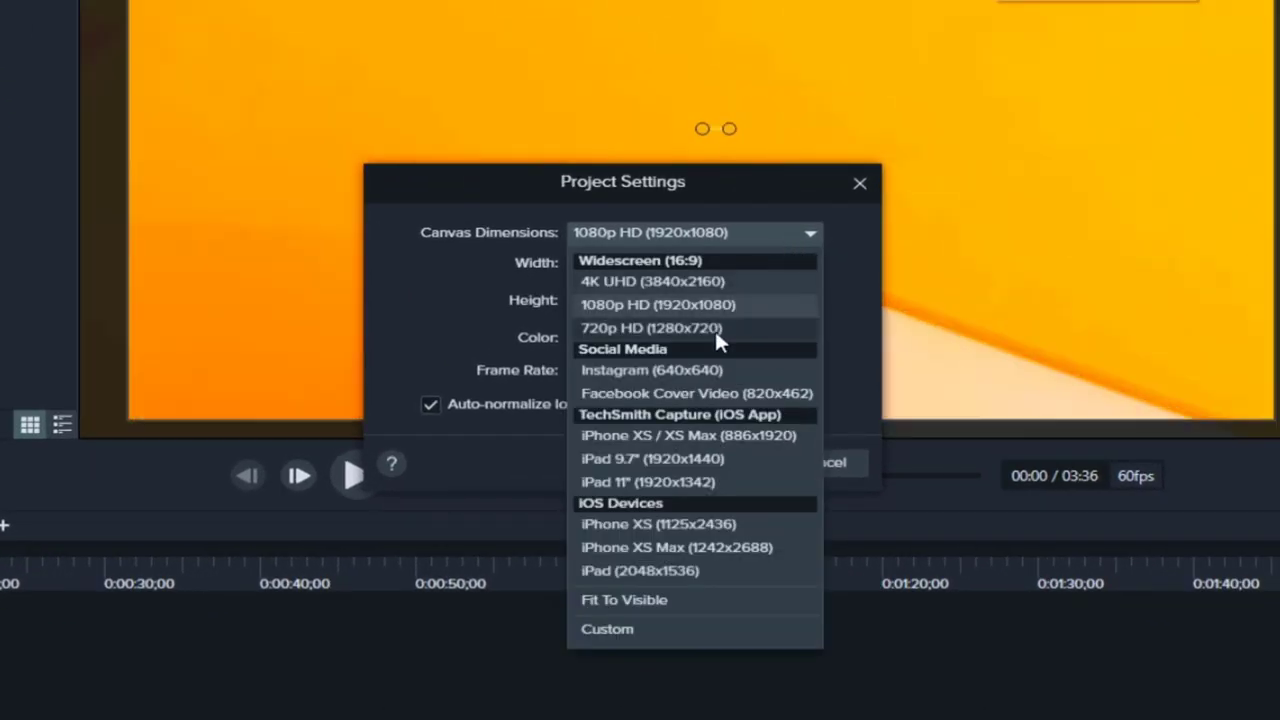
{"action": "left_click", "coordinate": [716, 330]}
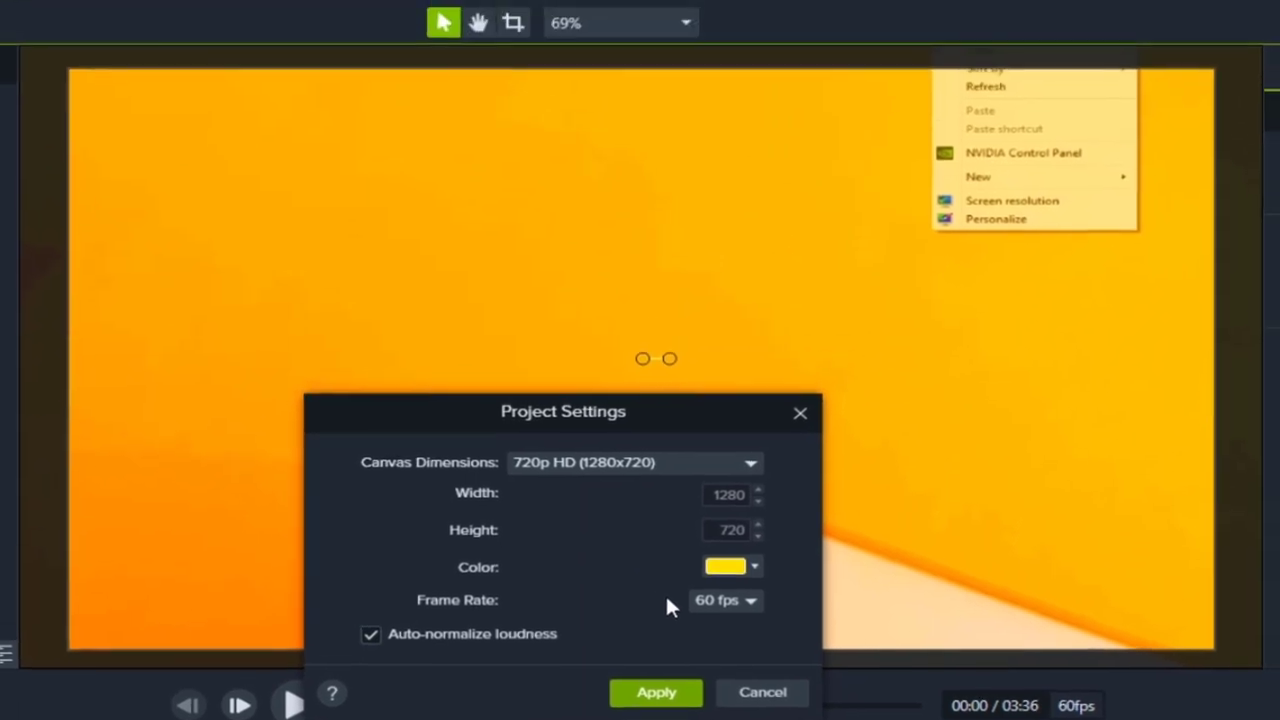
{"action": "left_click", "coordinate": [656, 696]}
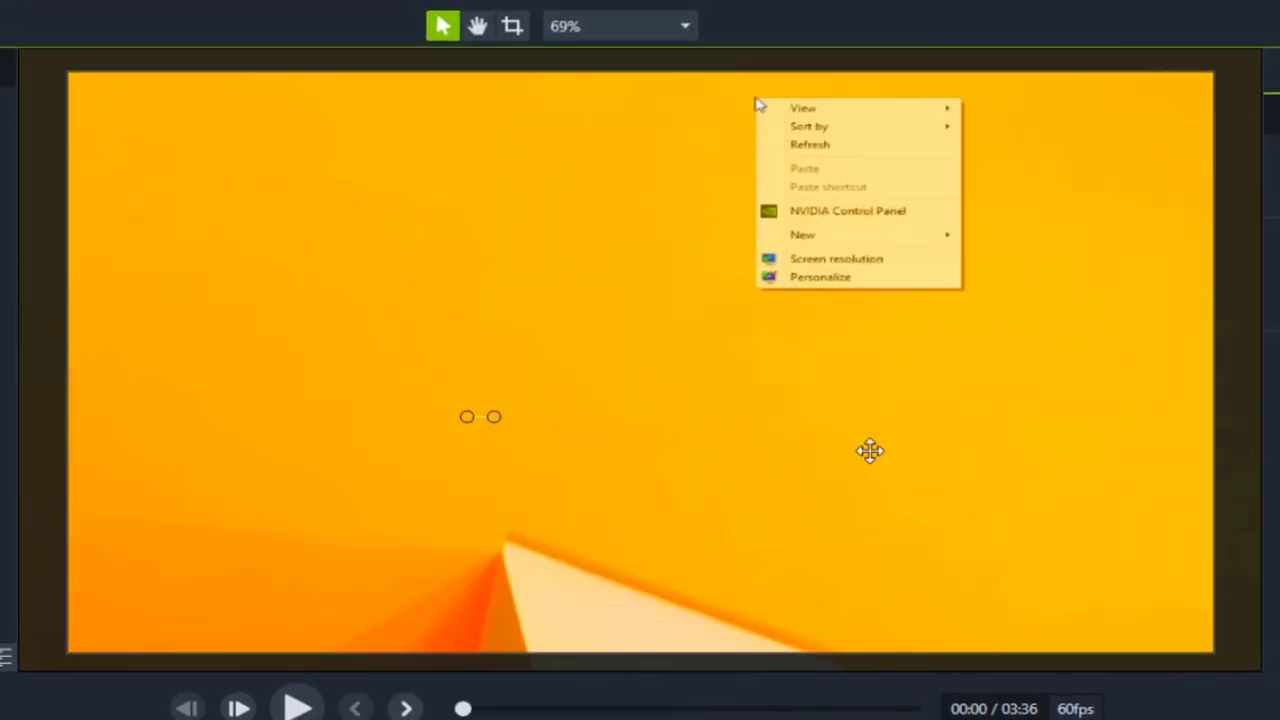
- Shrink the 1.mp4 recording and align it with the canvas's top-left corner
{"action": "mouse_move", "coordinate": [919, 445]}
{"action": "left_mouse_down"}
{"action": "mouse_move", "coordinate": [913, 428]}
{"action": "mouse_move", "coordinate": [970, 433]}
{"action": "left_mouse_up"}
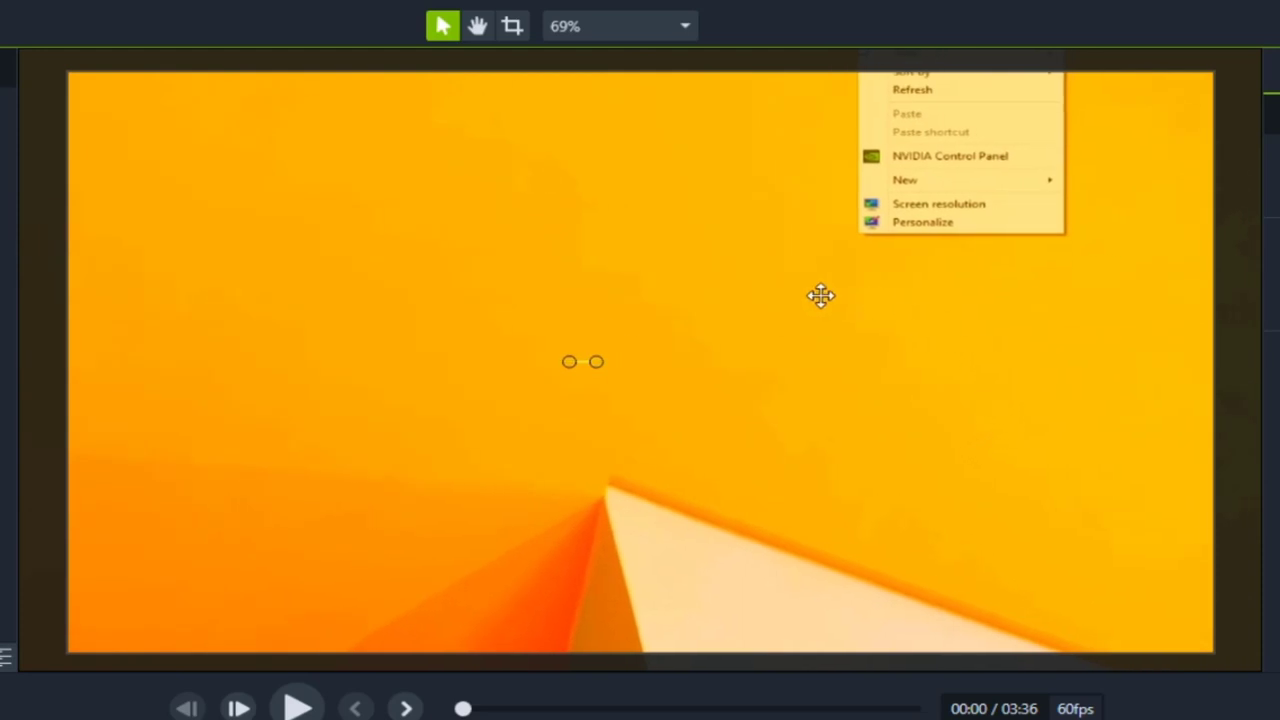
{"action": "key", "text": "ctrl+z"}
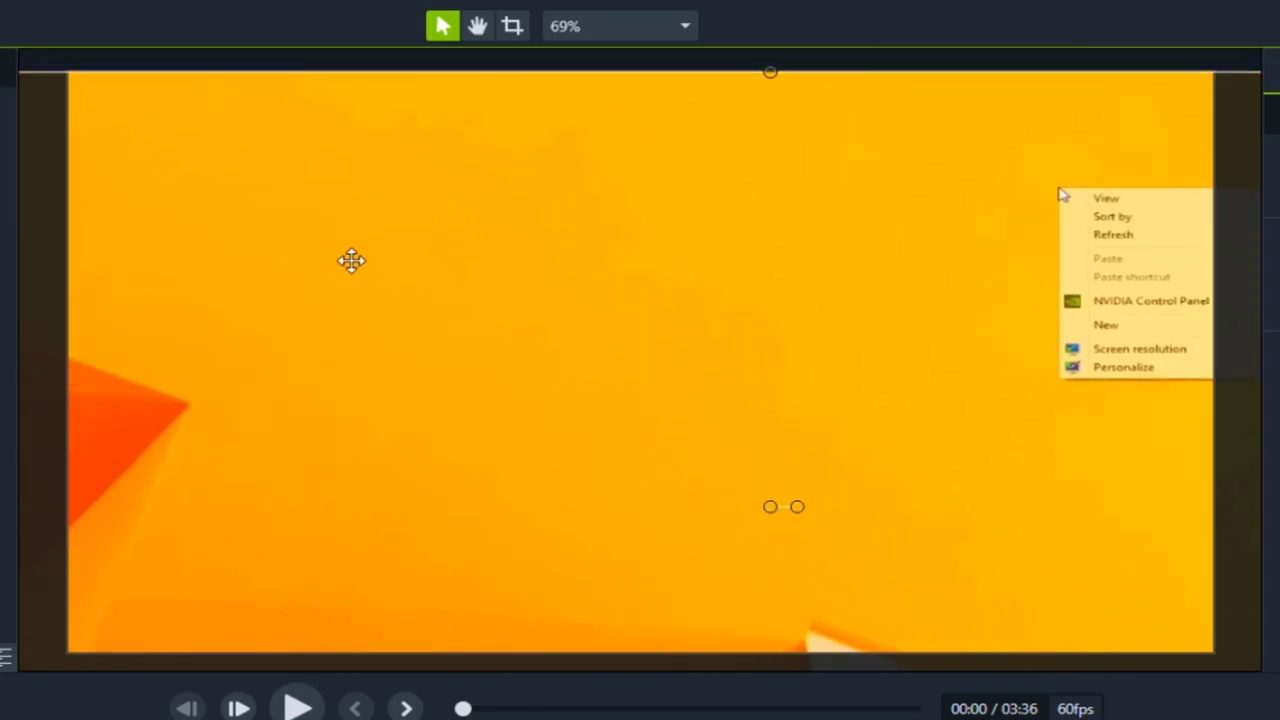
{"action": "key", "text": "ctrl+z"}
{"action": "left_click_drag", "start_coordinate": [326, 85], "coordinate": [1066, 457]}
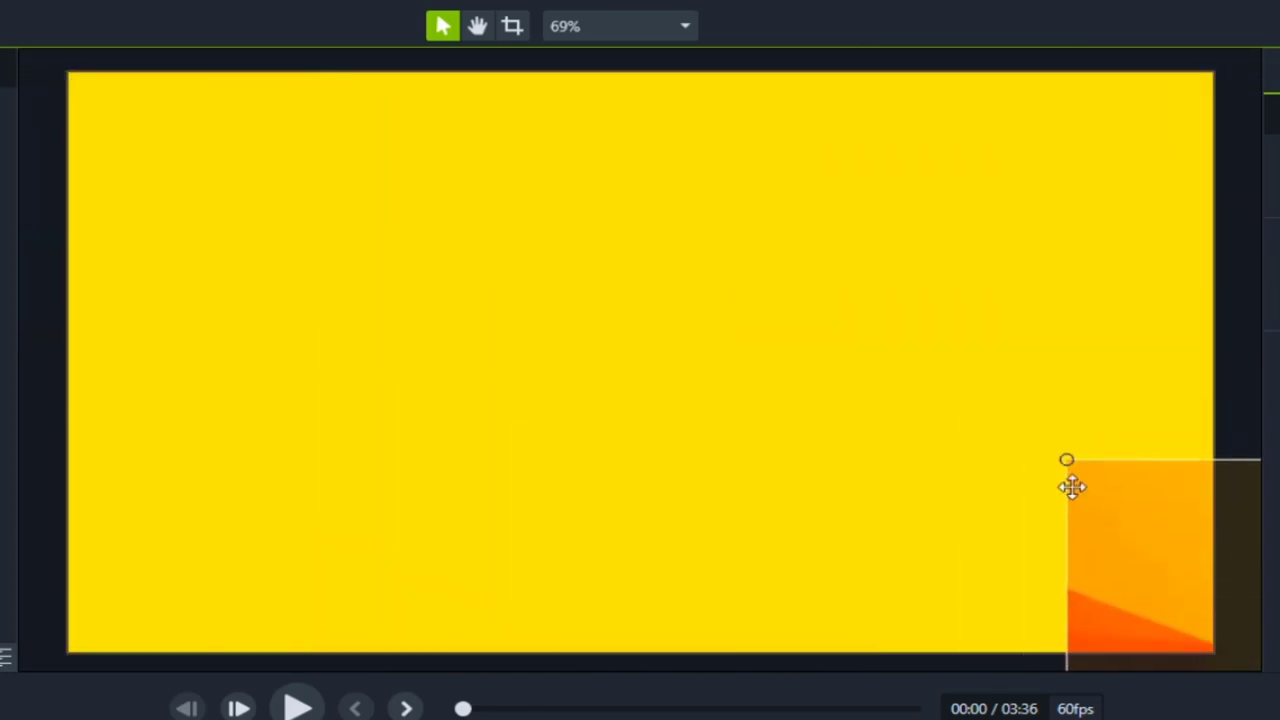
{"action": "left_click_drag", "start_coordinate": [1164, 530], "coordinate": [243, 257]}
{"action": "left_click_drag", "start_coordinate": [150, 187], "coordinate": [289, 254]}
{"action": "left_click_drag", "start_coordinate": [474, 423], "coordinate": [255, 252]}
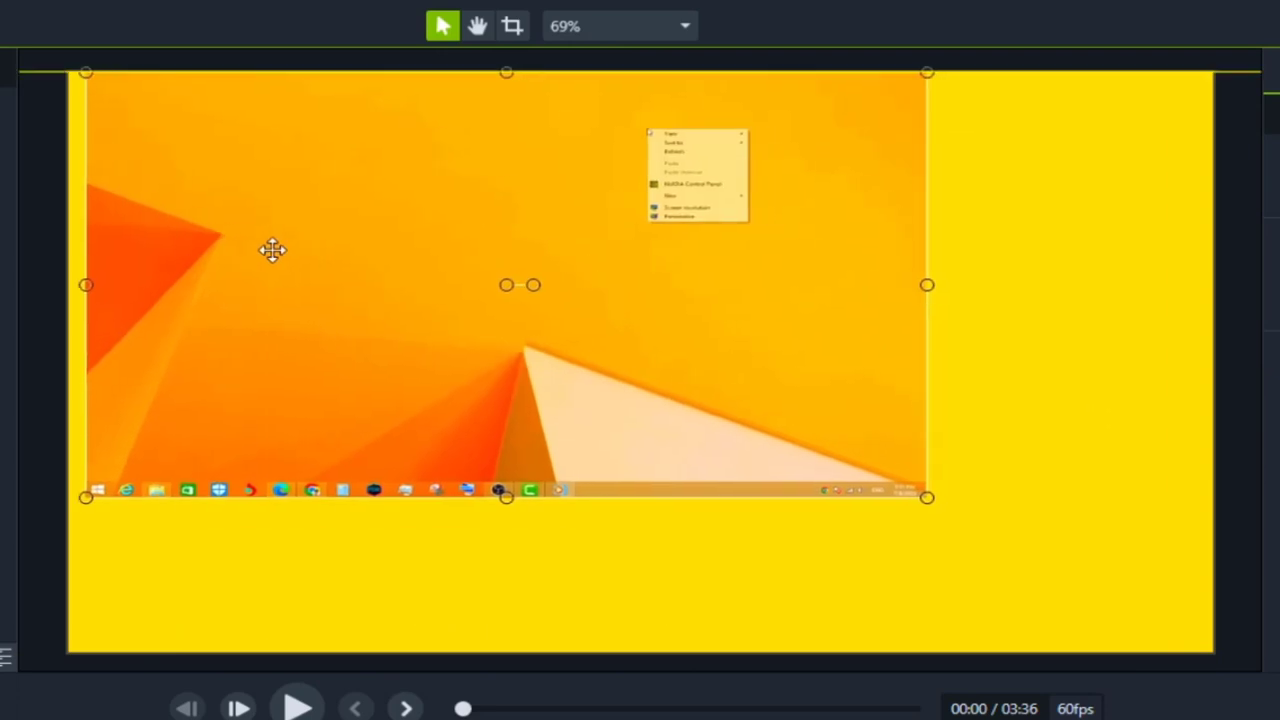
- Stretch the recording to the canvas's right and bottom edges so no yellow shows
{"action": "left_click_drag", "start_coordinate": [912, 287], "coordinate": [884, 300]}
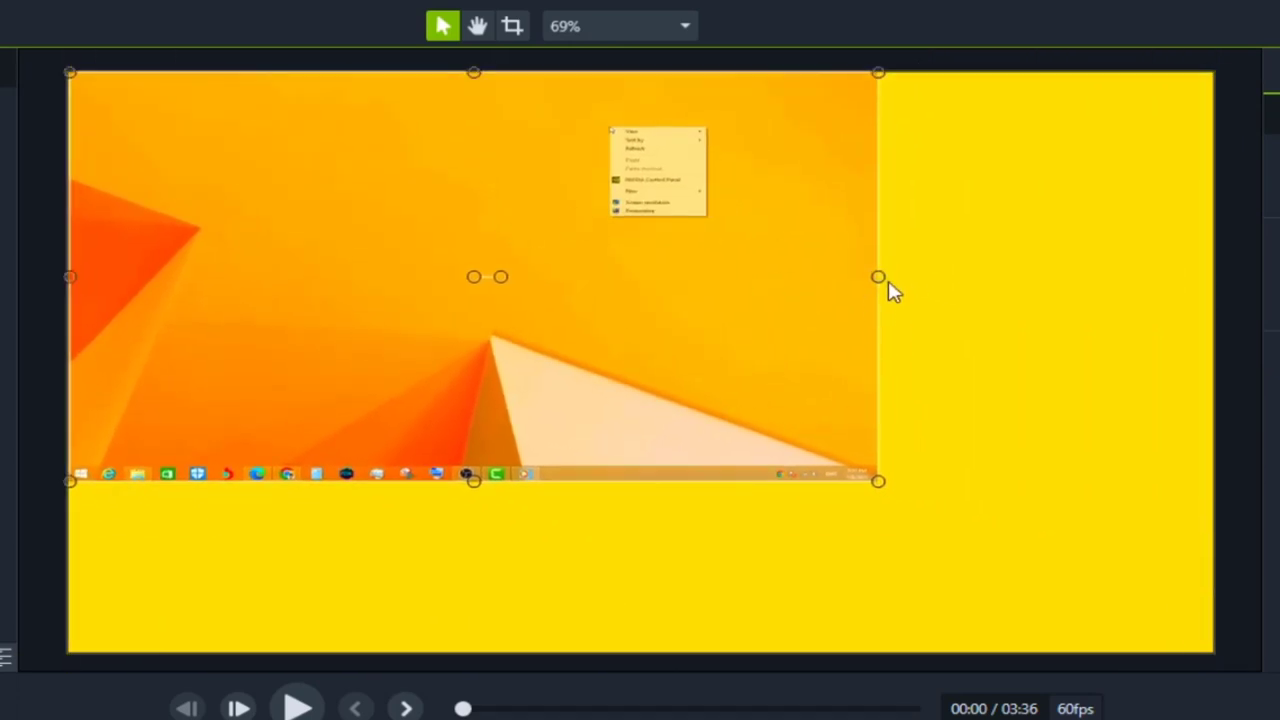
{"action": "left_click_drag", "start_coordinate": [880, 287], "coordinate": [1208, 323]}
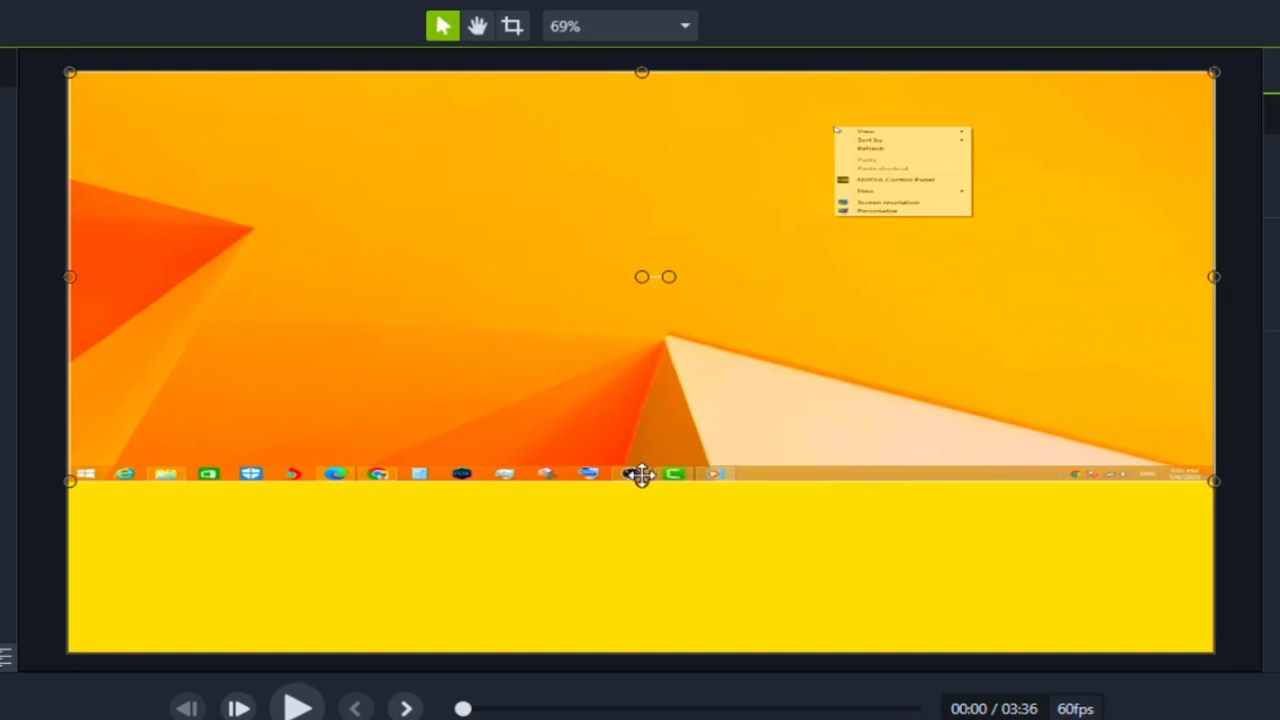
{"action": "left_click_drag", "start_coordinate": [641, 479], "coordinate": [641, 651]}
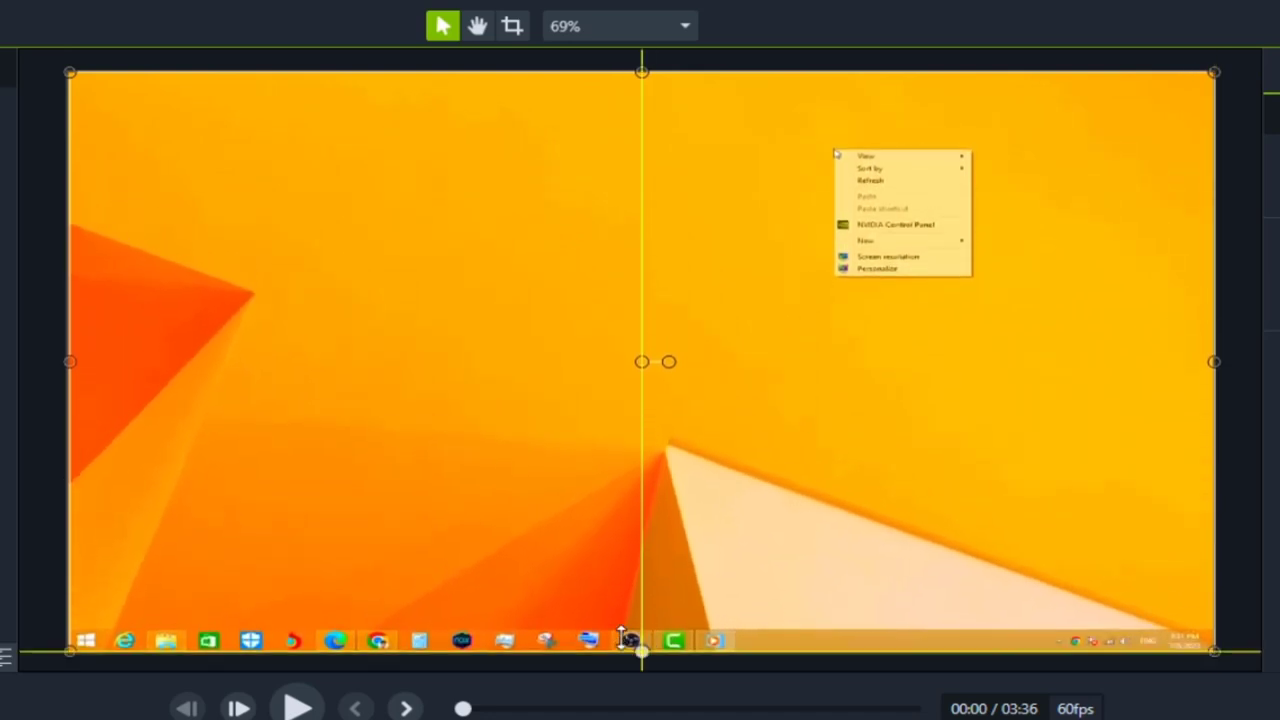
{"action": "left_click", "coordinate": [641, 665]}
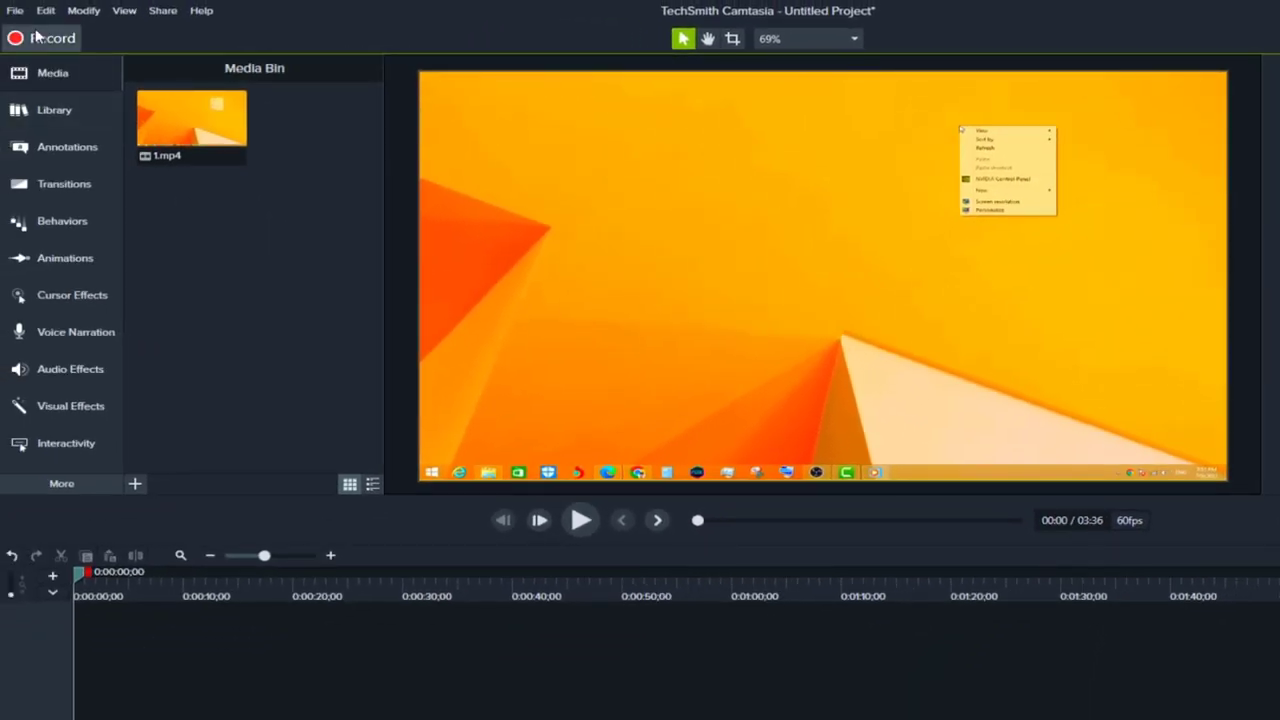
{"action": "left_click", "coordinate": [15, 10]}
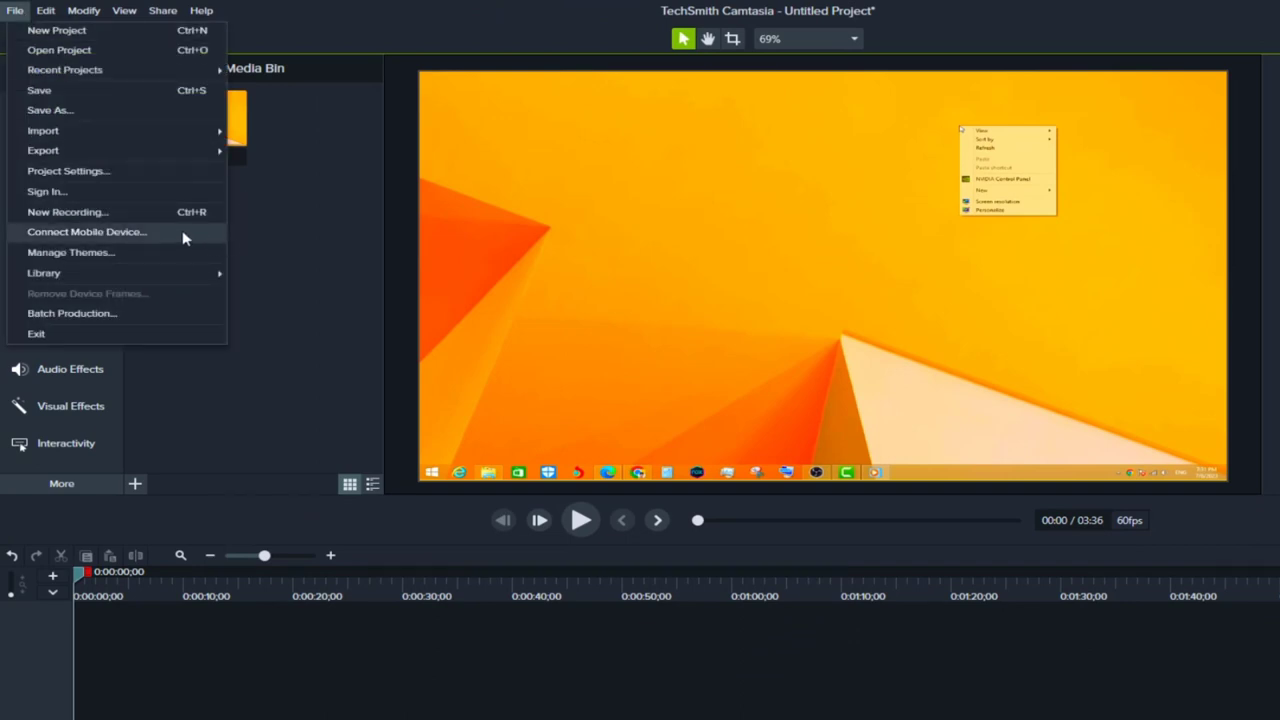
{"action": "left_click", "coordinate": [168, 172]}
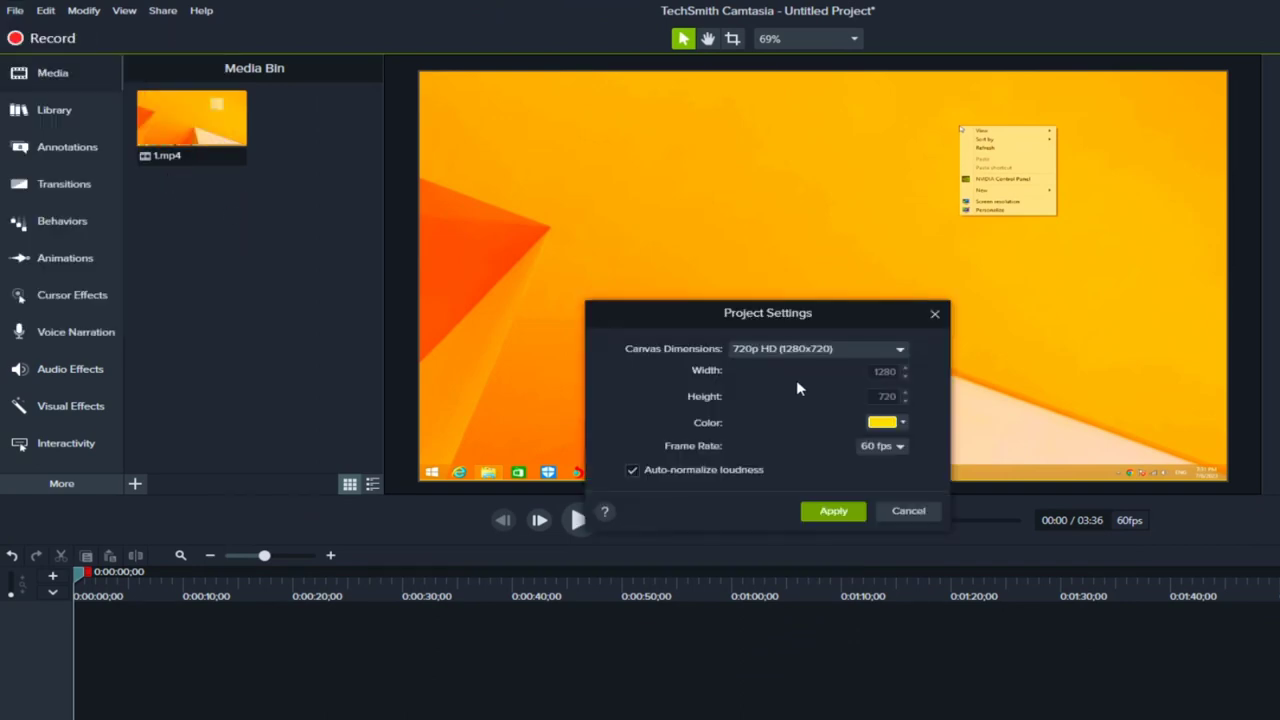
{"action": "left_click", "coordinate": [790, 350]}
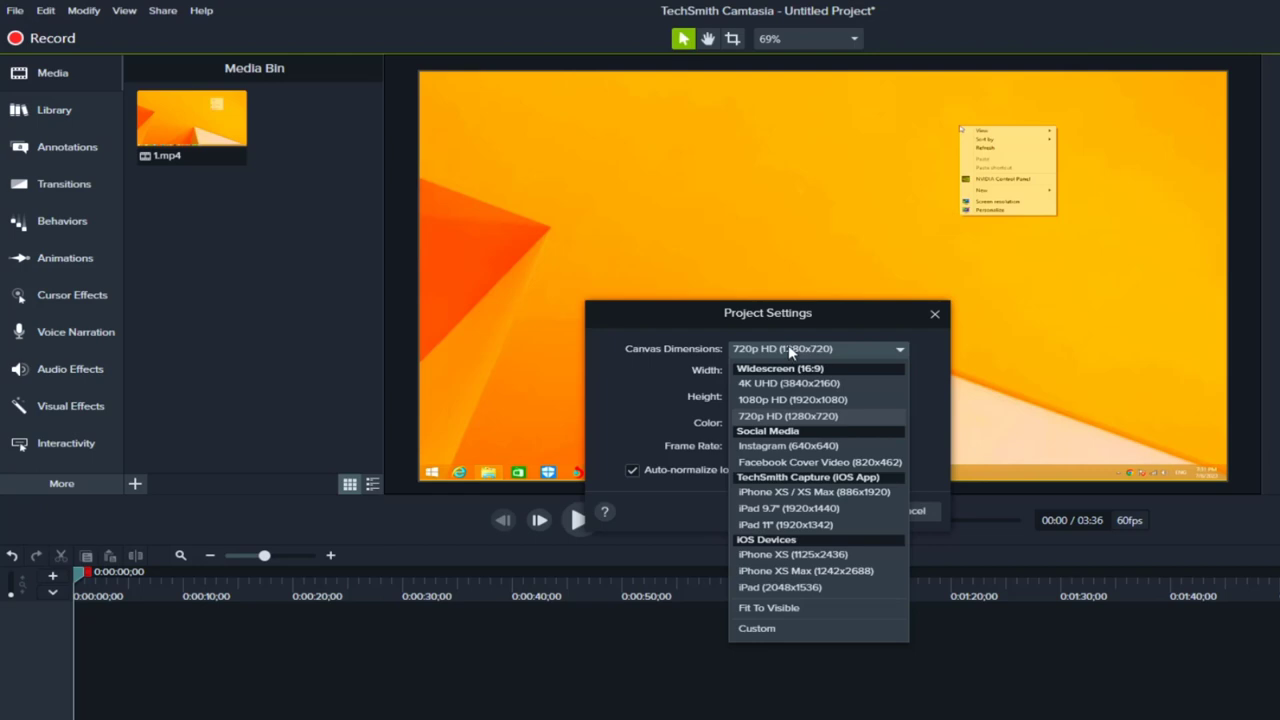
{"action": "left_click", "coordinate": [799, 298]}
{"action": "left_click", "coordinate": [935, 313]}
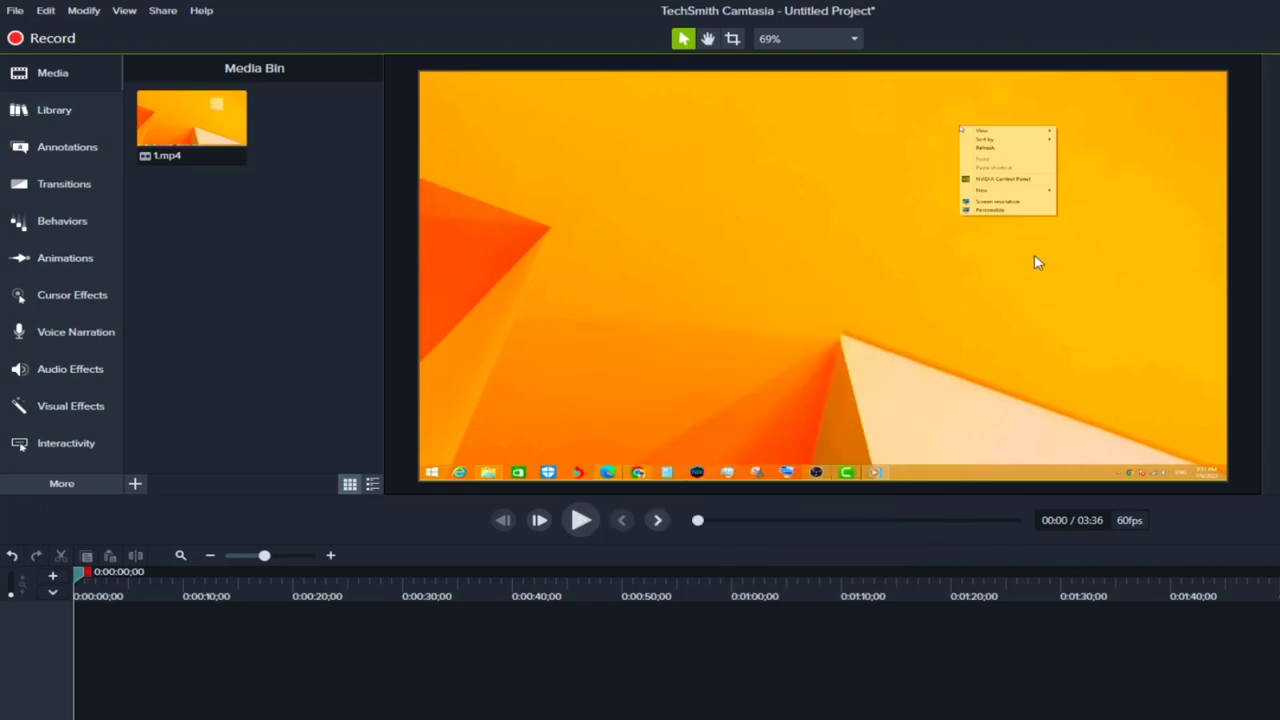
{"action": "mouse_move", "coordinate": [1154, 174]}
{"action": "left_mouse_down"}
{"action": "mouse_move", "coordinate": [1175, 181]}
{"action": "mouse_move", "coordinate": [1090, 235]}
{"action": "left_mouse_up"}
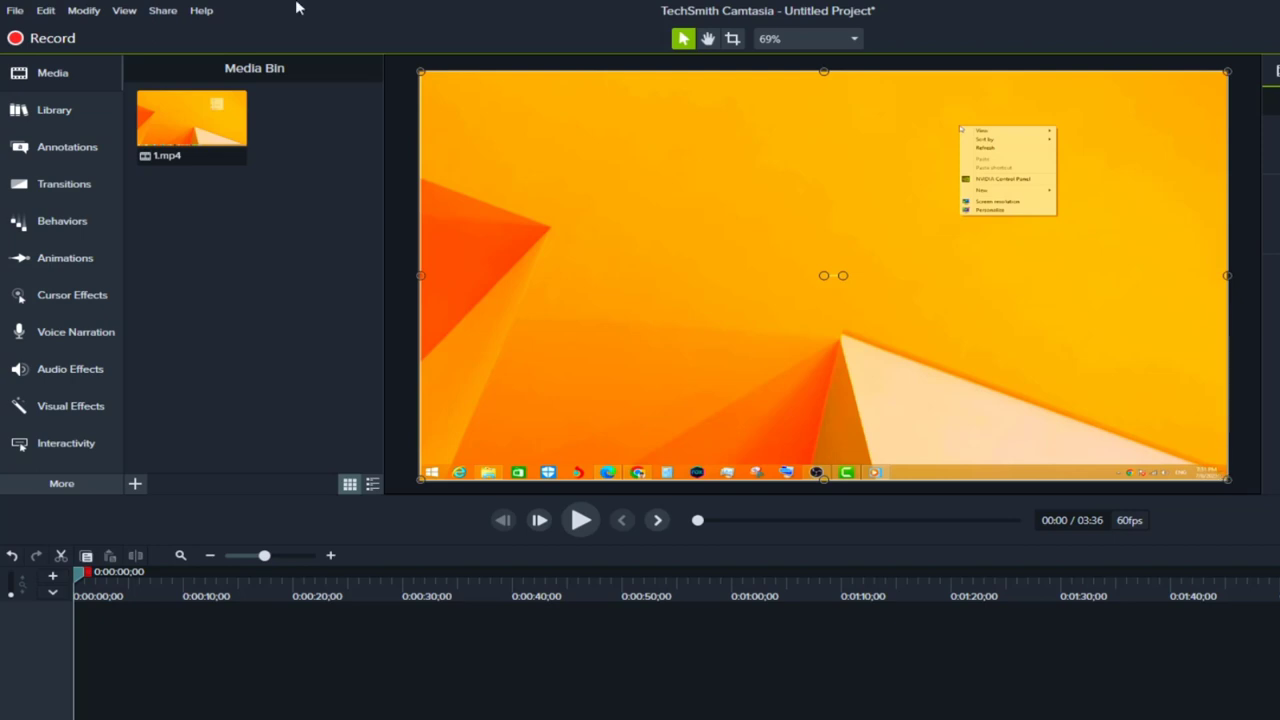
- Set the canvas back to 1080p HD (1920x1080) in Project Settings and apply it
{"action": "left_click", "coordinate": [15, 10]}
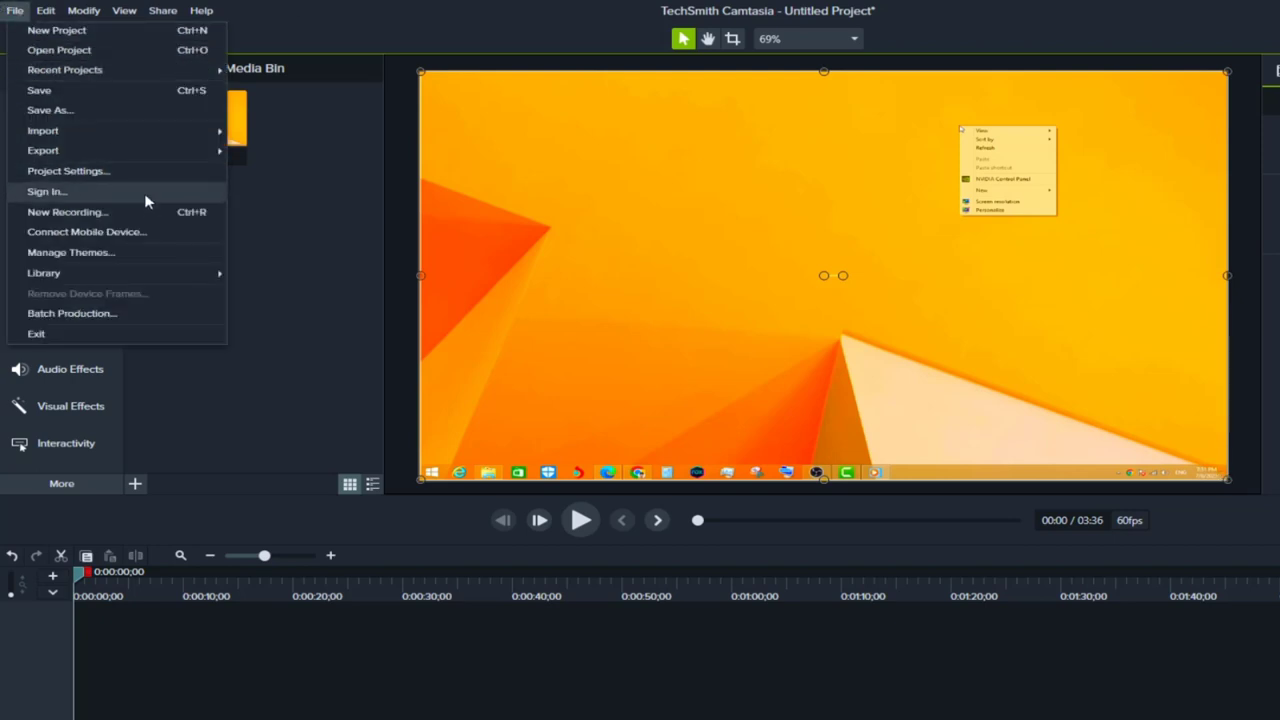
{"action": "left_click", "coordinate": [127, 173]}
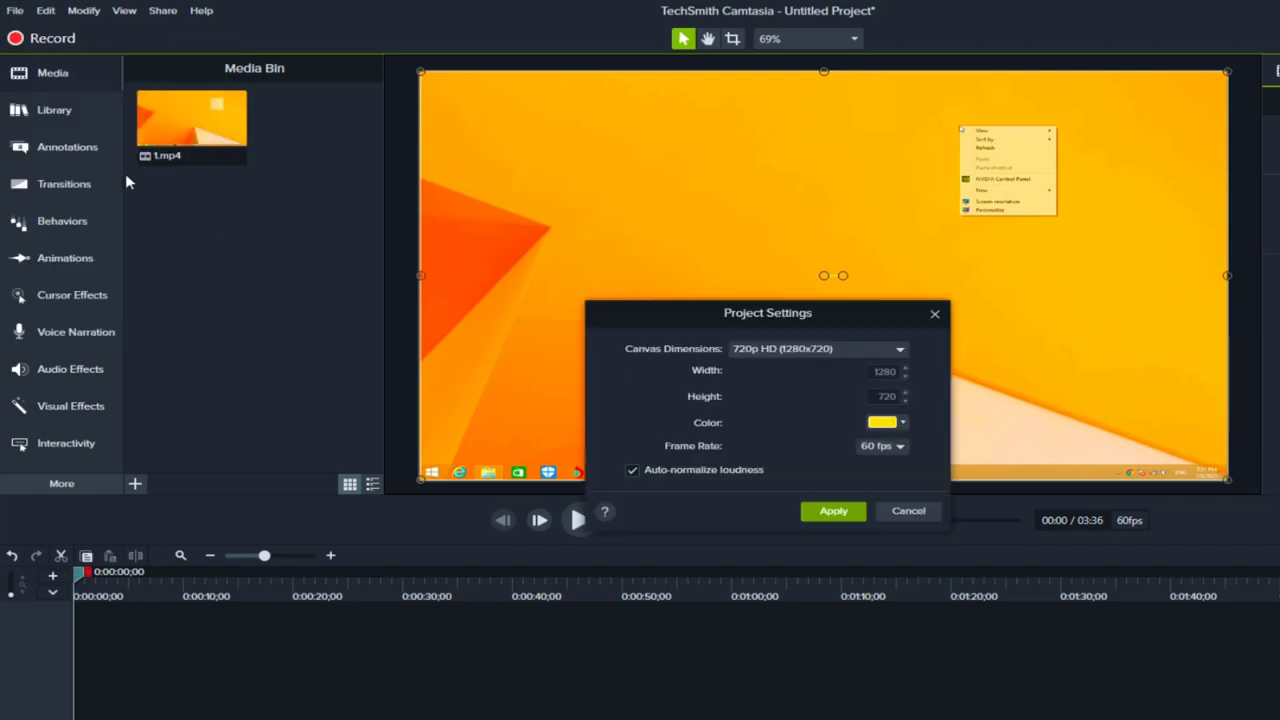
{"action": "left_click", "coordinate": [787, 349]}
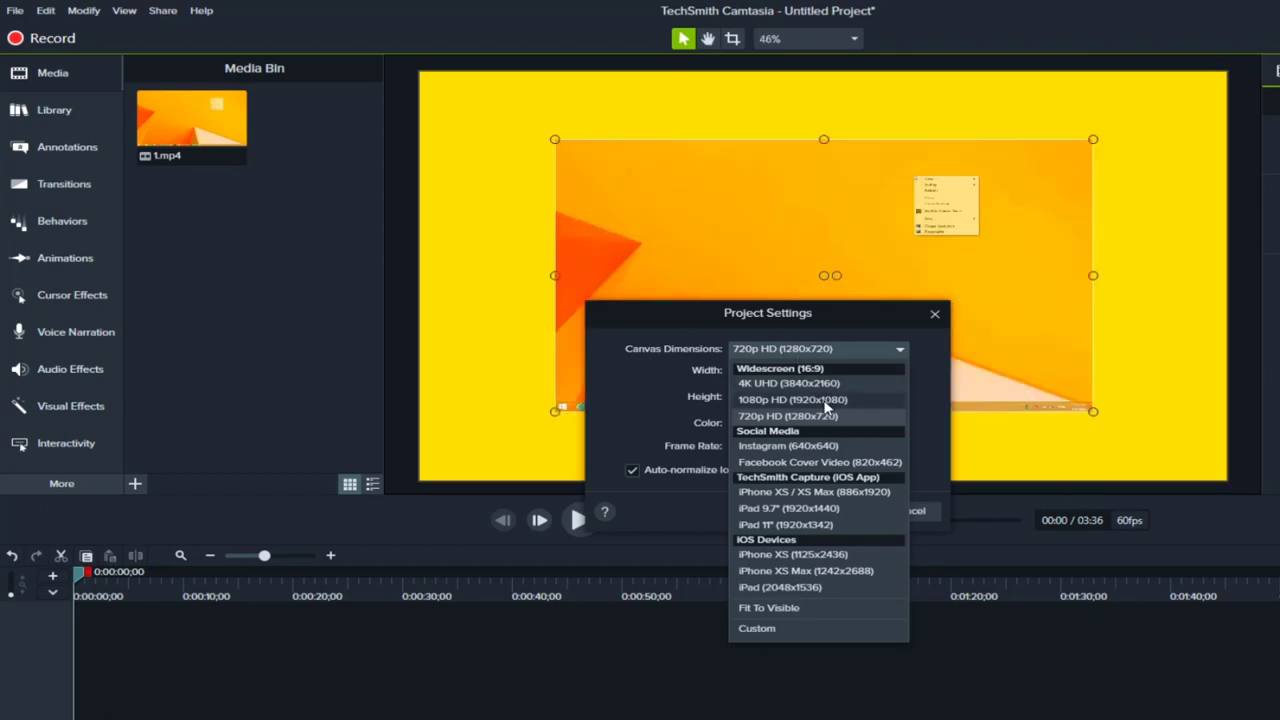
{"action": "left_click", "coordinate": [826, 400]}
{"action": "left_click", "coordinate": [833, 511]}
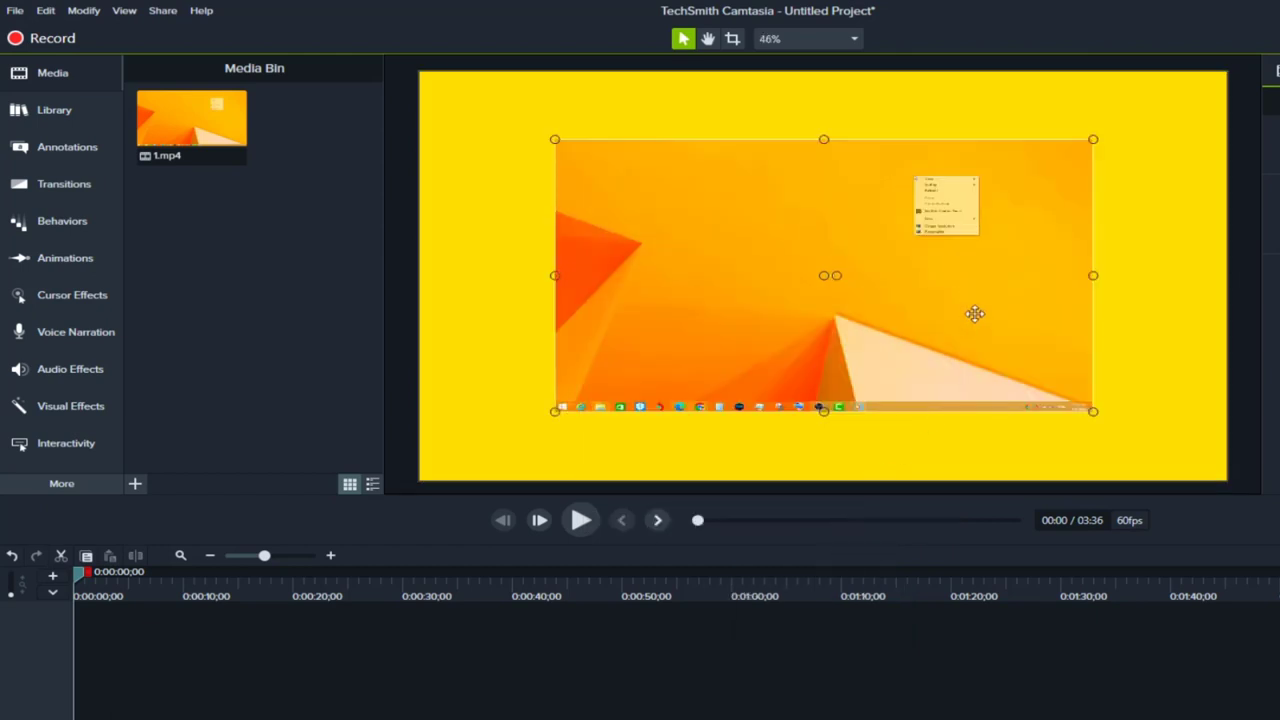
- Move the 1.mp4 clip to the top-left and stretch it to the right and bottom edges
{"action": "mouse_move", "coordinate": [974, 314]}
{"action": "left_mouse_down"}
{"action": "mouse_move", "coordinate": [885, 323]}
{"action": "mouse_move", "coordinate": [985, 343]}
{"action": "mouse_move", "coordinate": [796, 243]}
{"action": "left_mouse_up"}
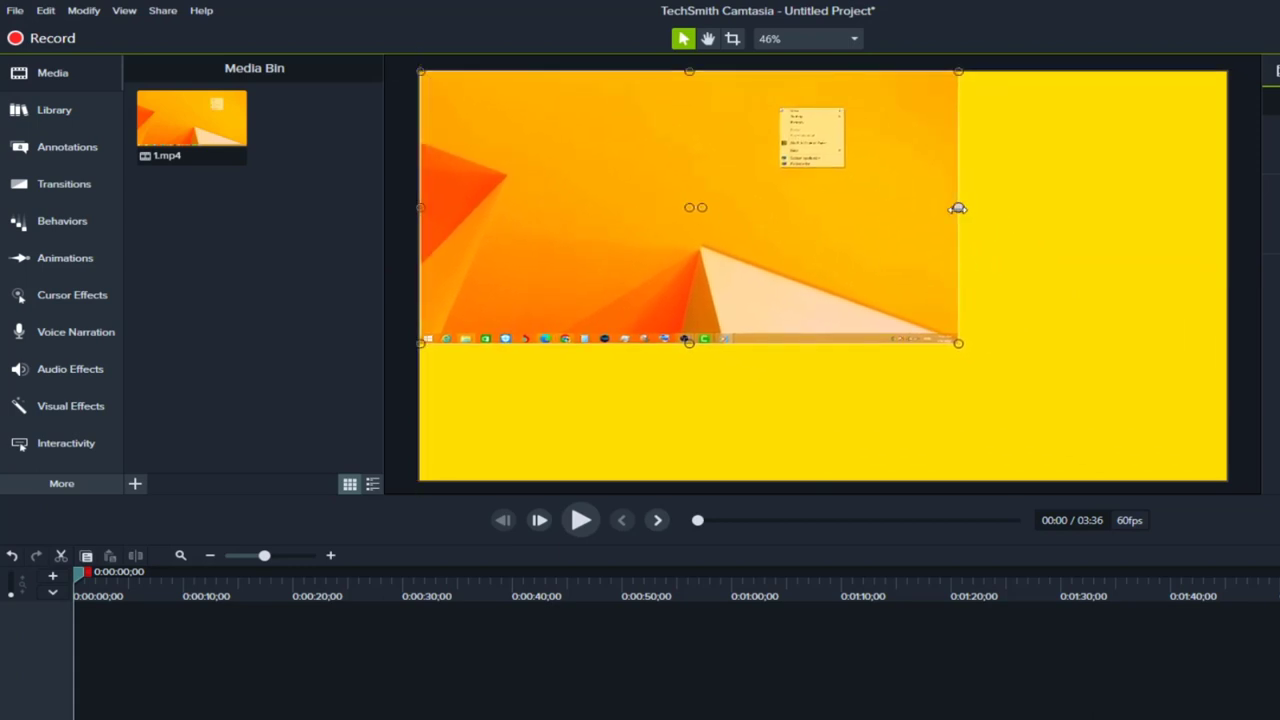
{"action": "left_click_drag", "start_coordinate": [960, 222], "coordinate": [1226, 235]}
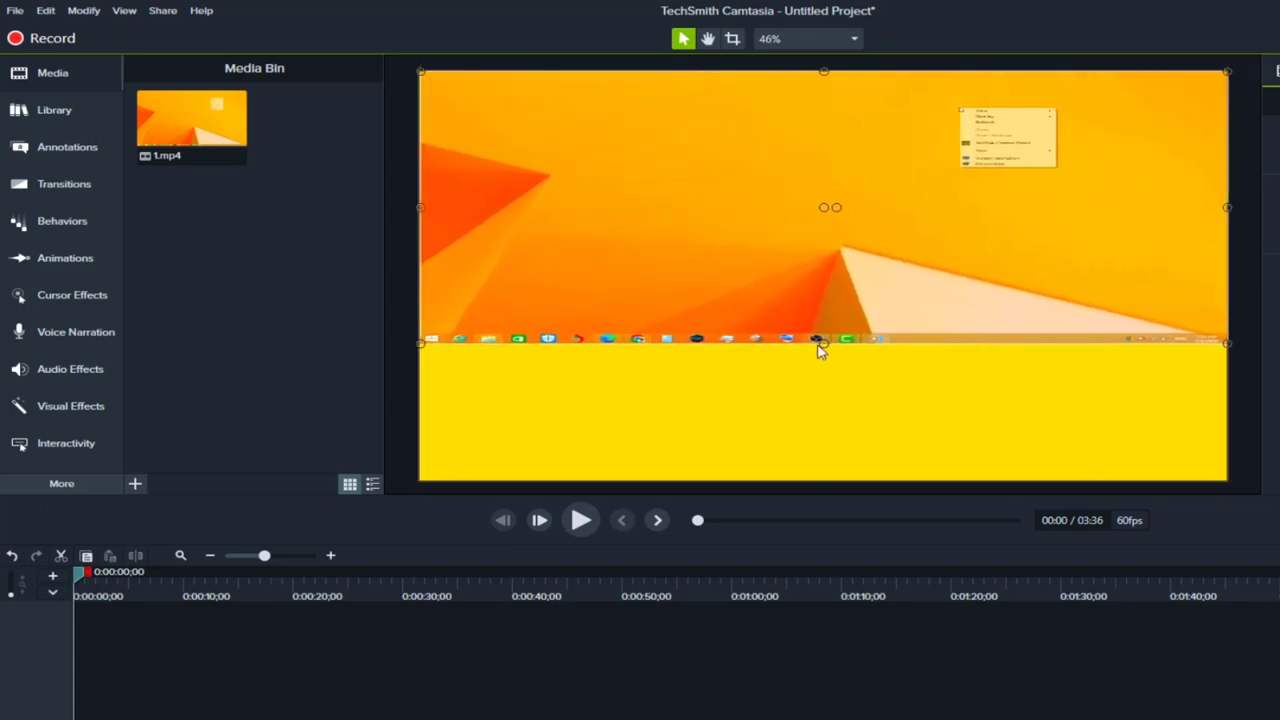
{"action": "left_click_drag", "start_coordinate": [823, 341], "coordinate": [823, 480]}
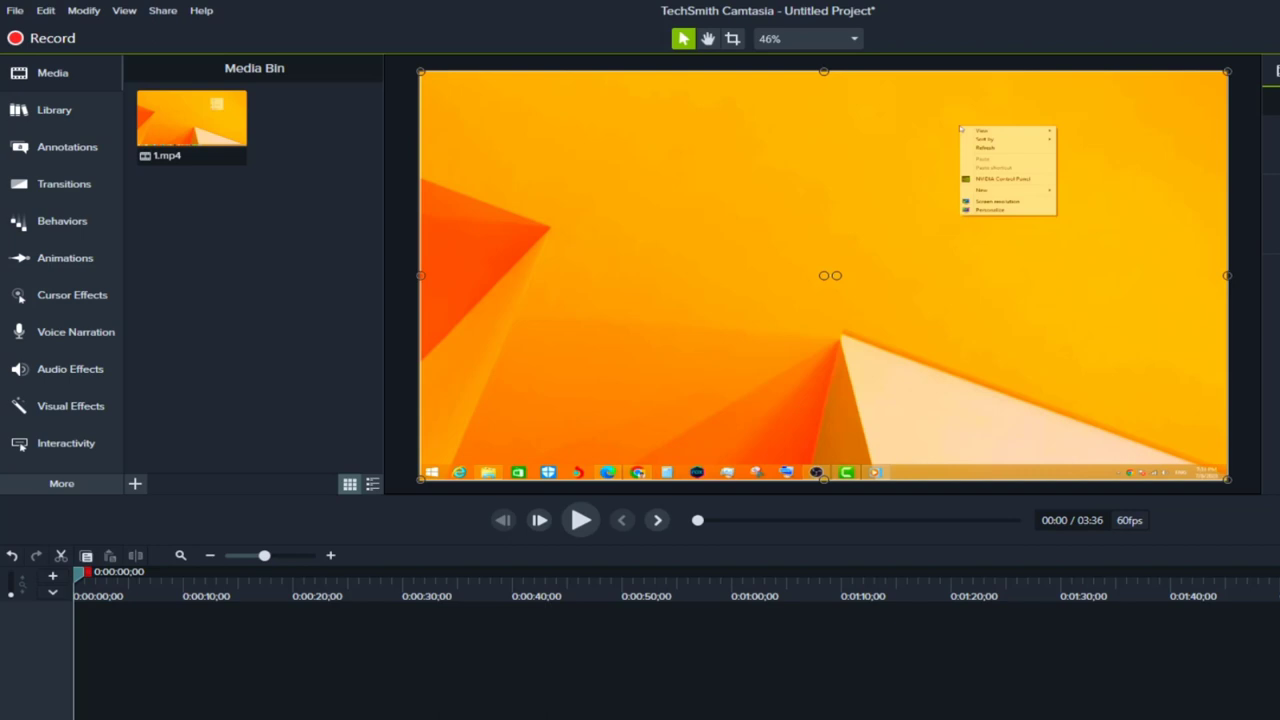
{"action": "left_click", "coordinate": [15, 10]}
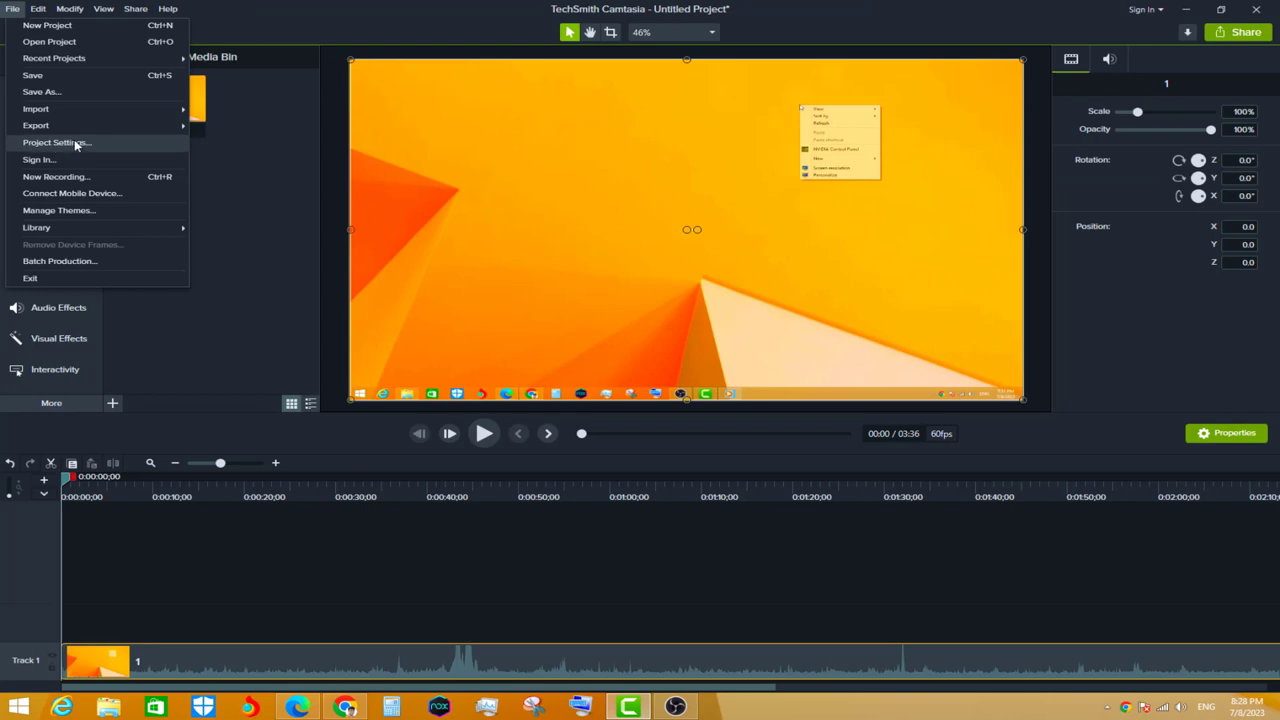
{"action": "left_click", "coordinate": [77, 145]}
{"action": "left_click", "coordinate": [643, 292]}
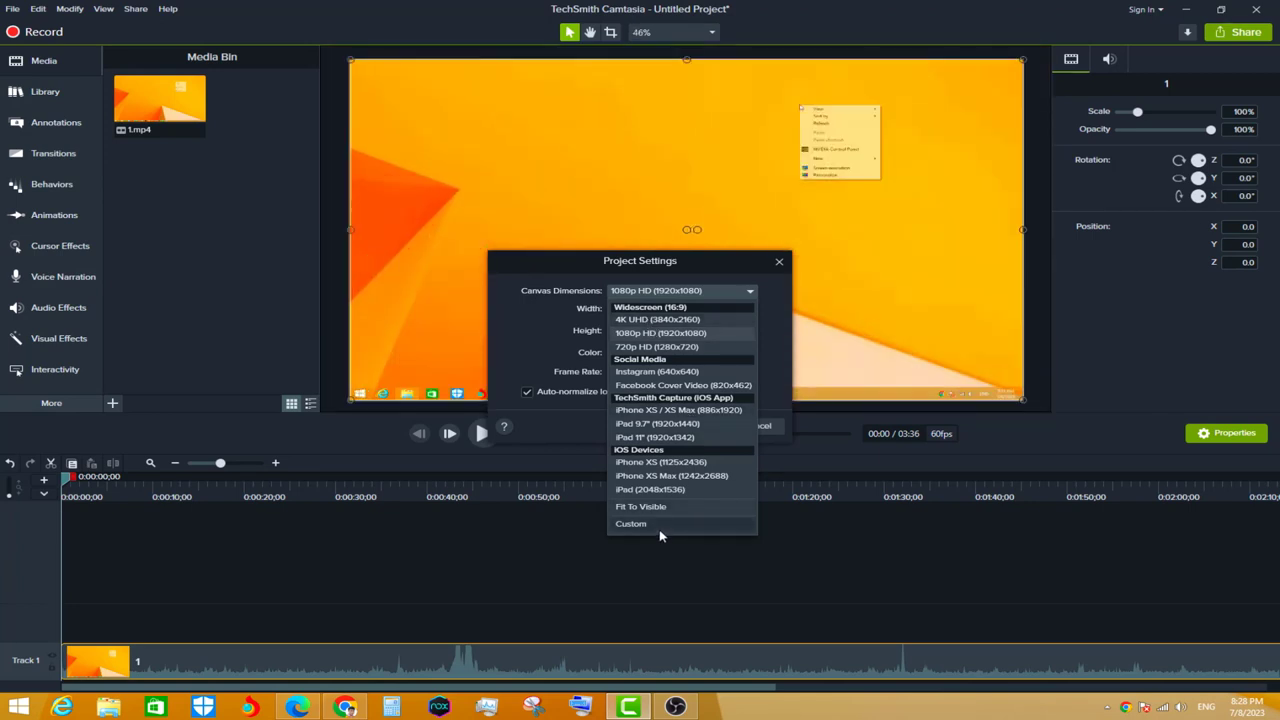
{"action": "left_click", "coordinate": [659, 529]}
{"action": "double_click", "coordinate": [736, 310]}
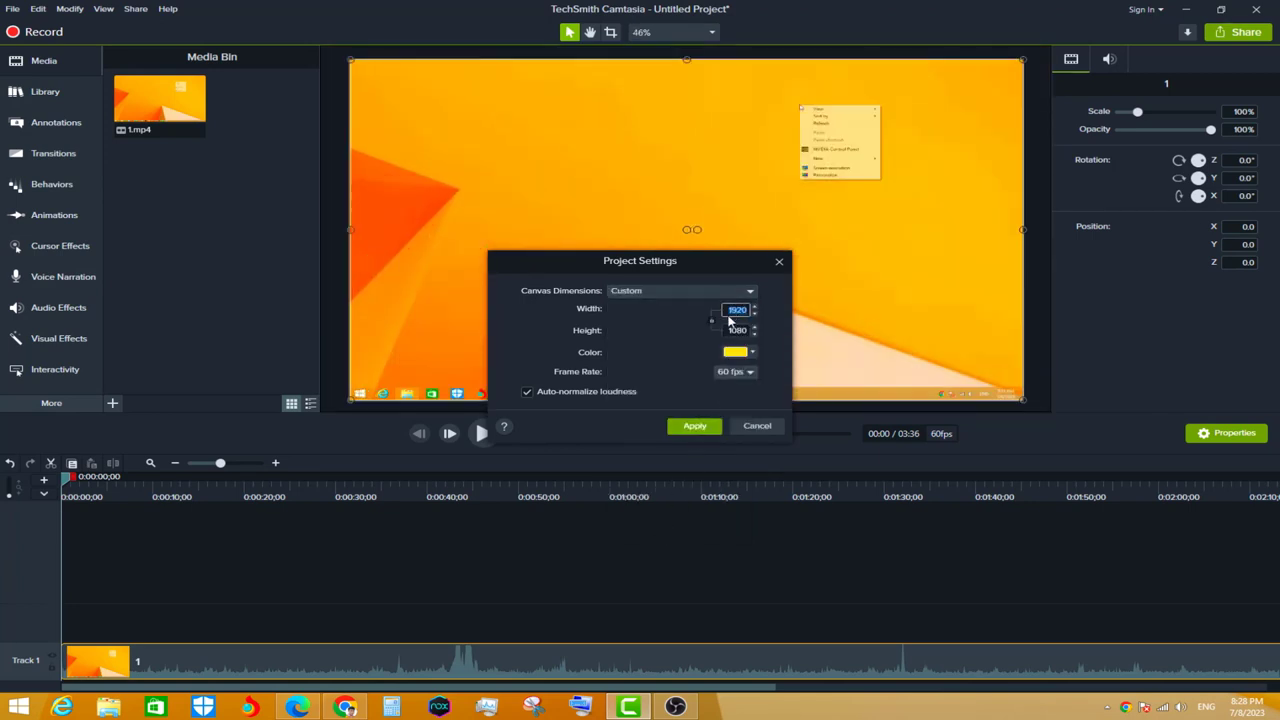
{"action": "left_click", "coordinate": [737, 330]}
{"action": "left_click", "coordinate": [737, 310]}
{"action": "left_click", "coordinate": [698, 293]}
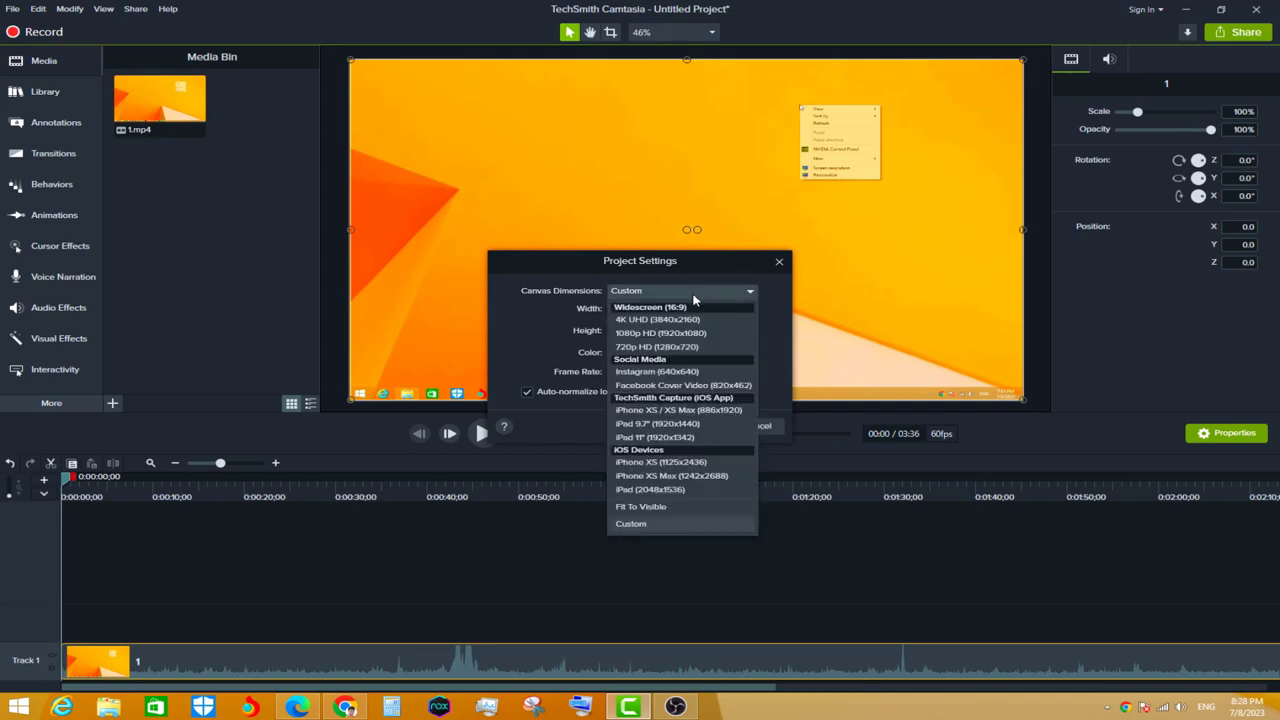
{"action": "left_click", "coordinate": [697, 293]}
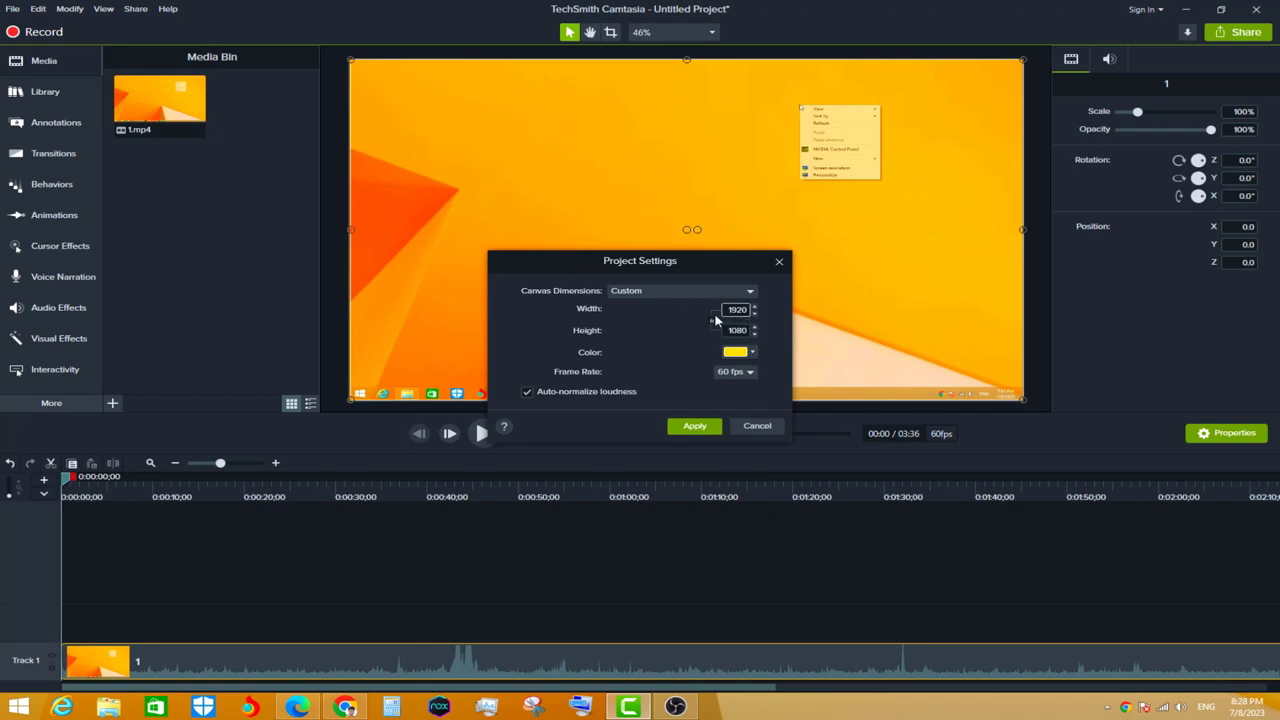
{"action": "left_click", "coordinate": [755, 426]}
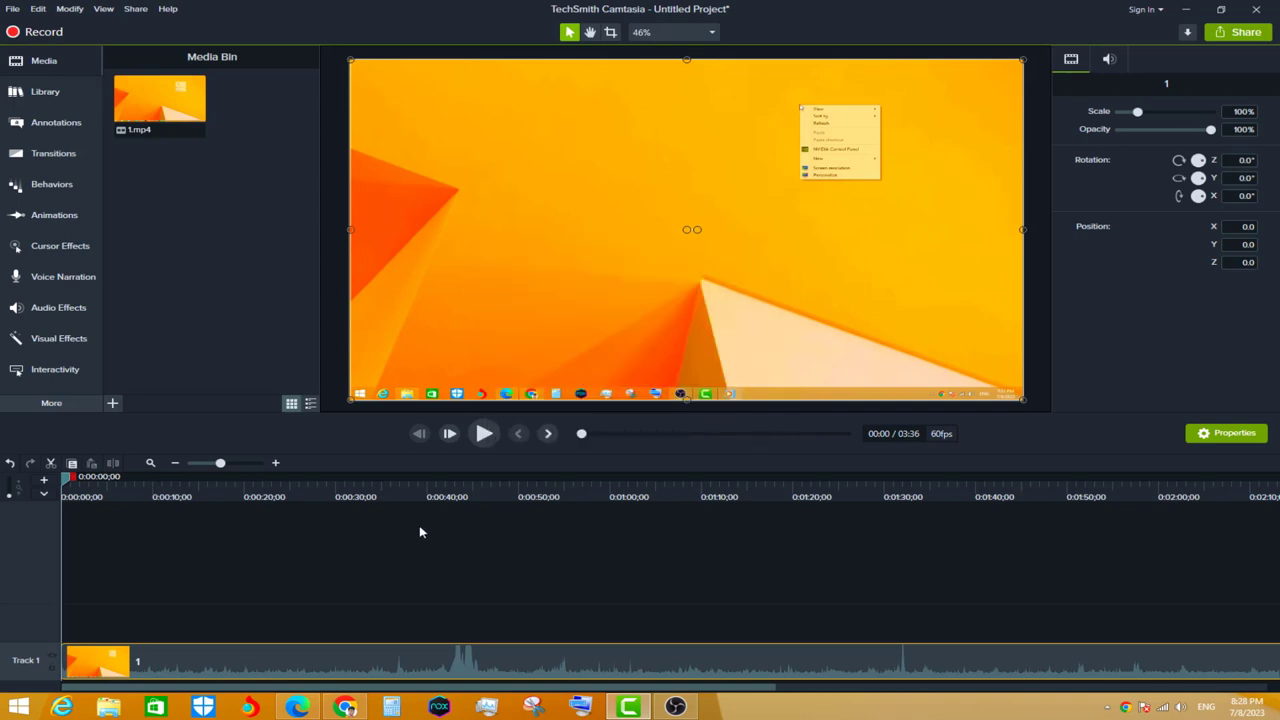